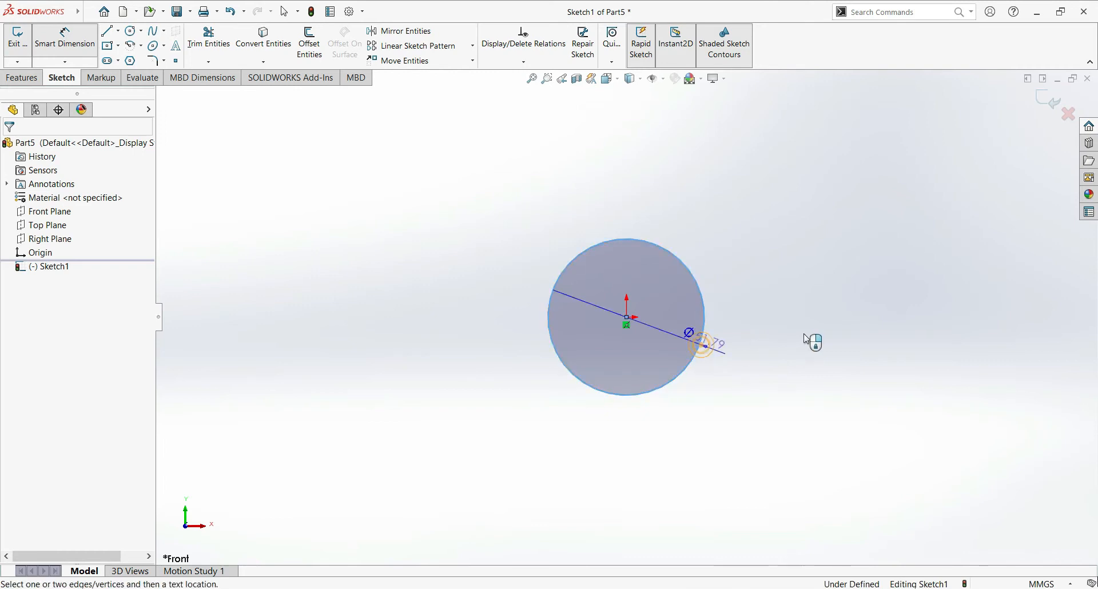
Step: Dimension the circle at the origin with a diameter of 400 mm
{"action": "left_click", "coordinate": [822, 337]}
{"action": "left_click", "coordinate": [821, 336]}
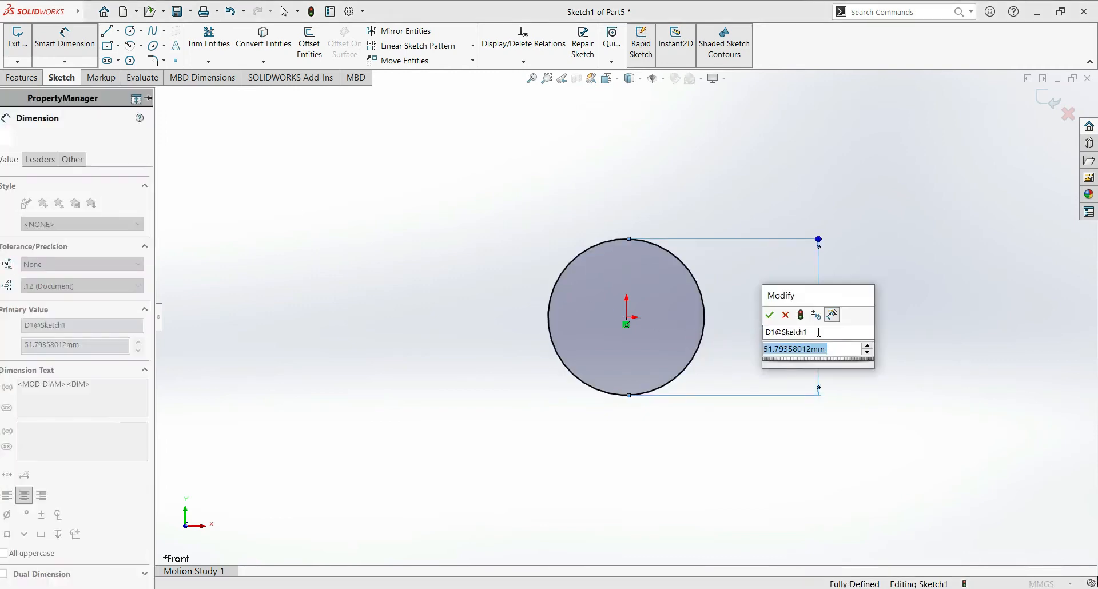
{"action": "type", "text": "400"}
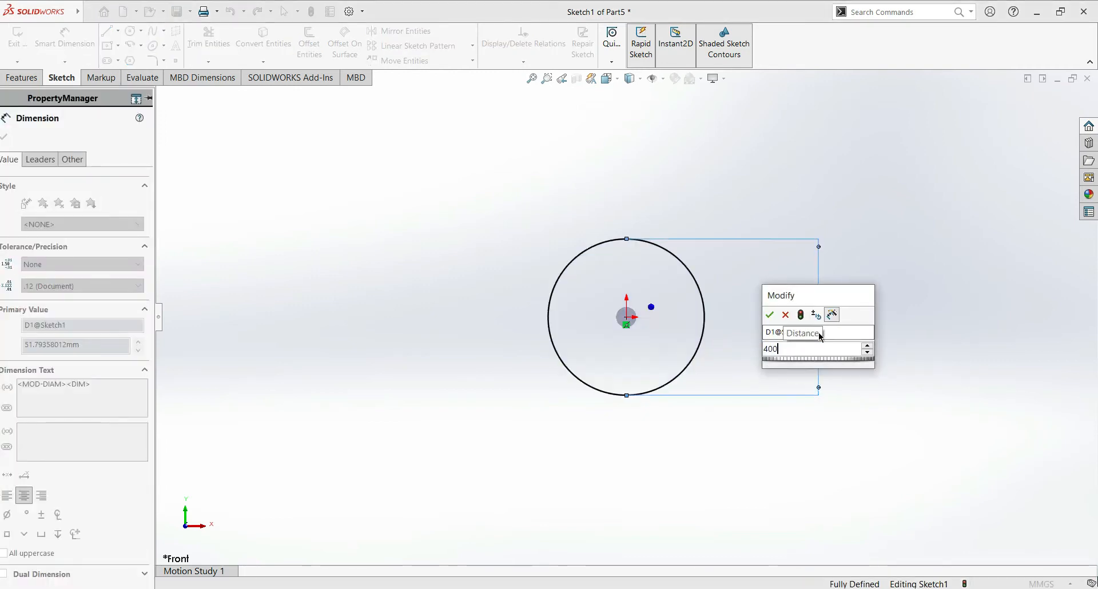
{"action": "key", "text": "Return"}
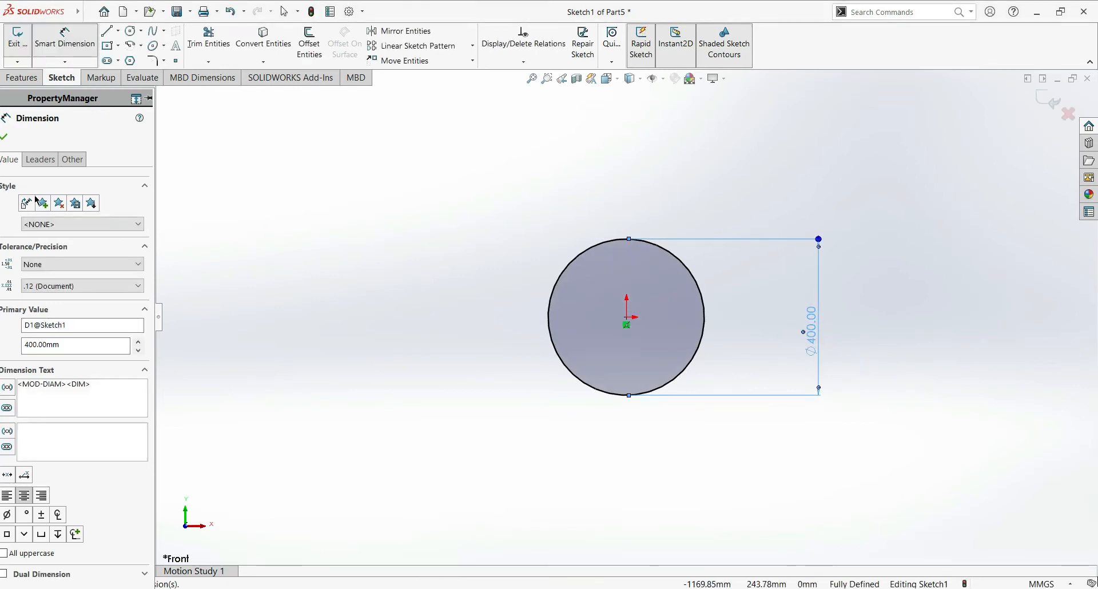
{"action": "left_click", "coordinate": [4, 139]}
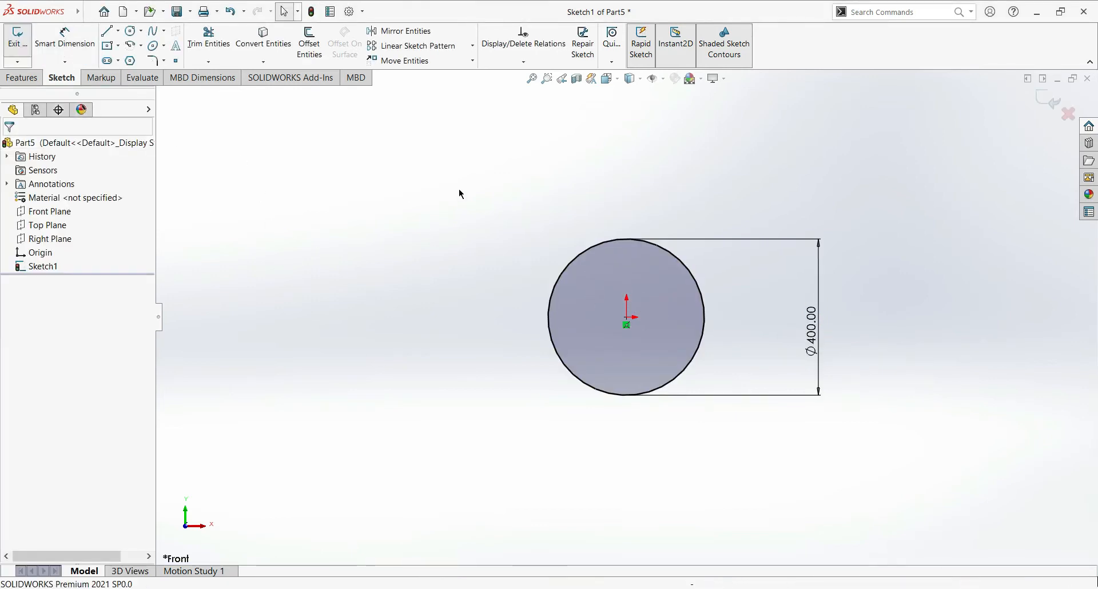
Step: Sketch a vertical centerline about 829 mm long upward from the origin
{"action": "key", "text": "z"}
{"action": "key", "text": "z"}
{"action": "key", "text": "z"}
{"action": "left_click", "coordinate": [130, 30]}
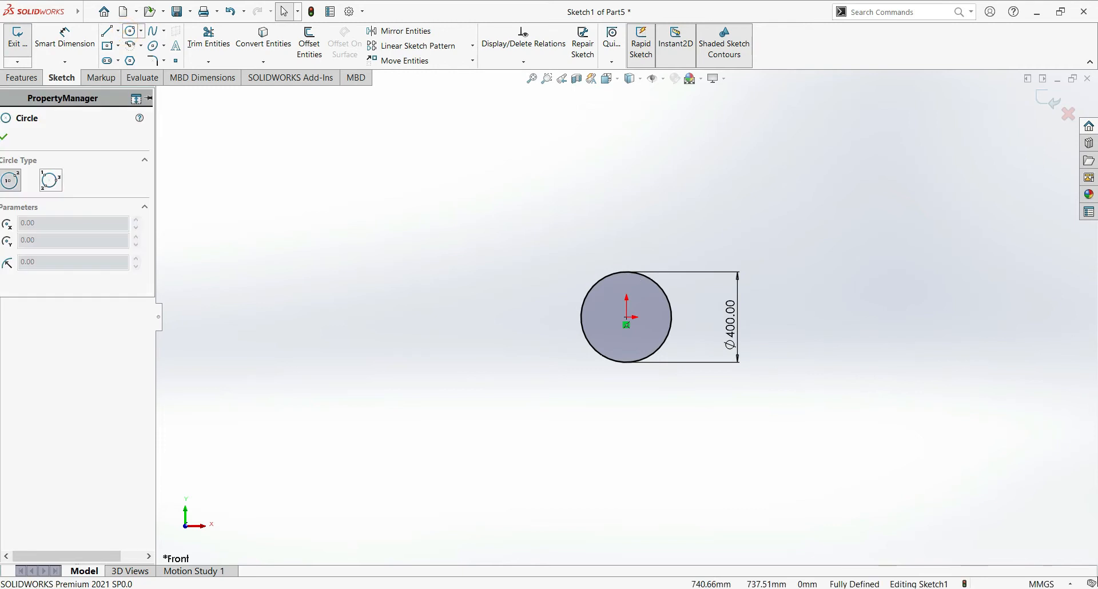
{"action": "left_click", "coordinate": [118, 32]}
{"action": "left_click", "coordinate": [142, 58]}
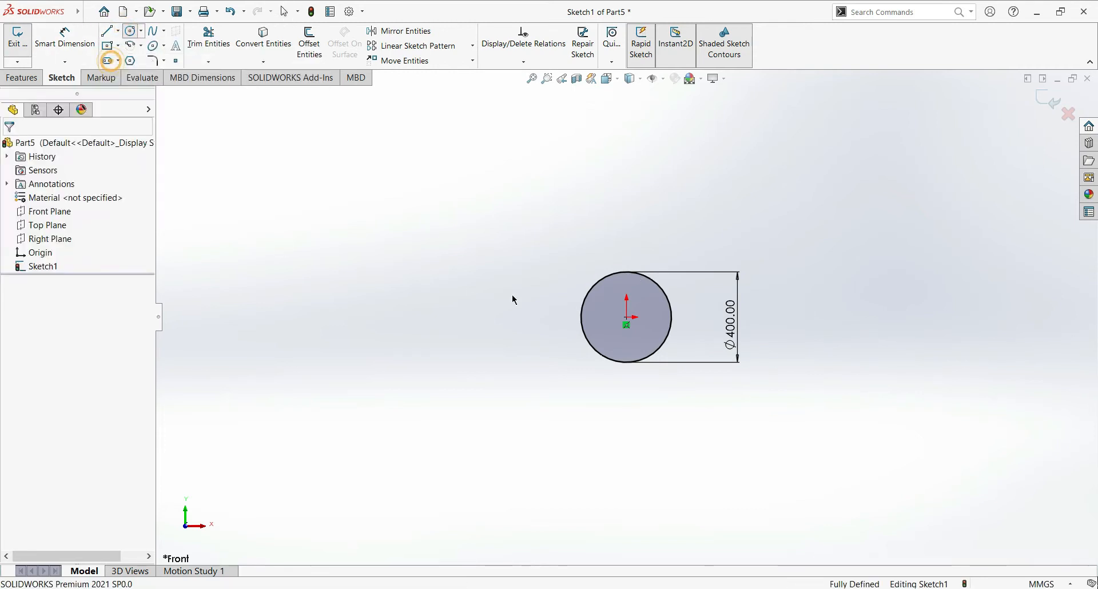
{"action": "left_click", "coordinate": [626, 321]}
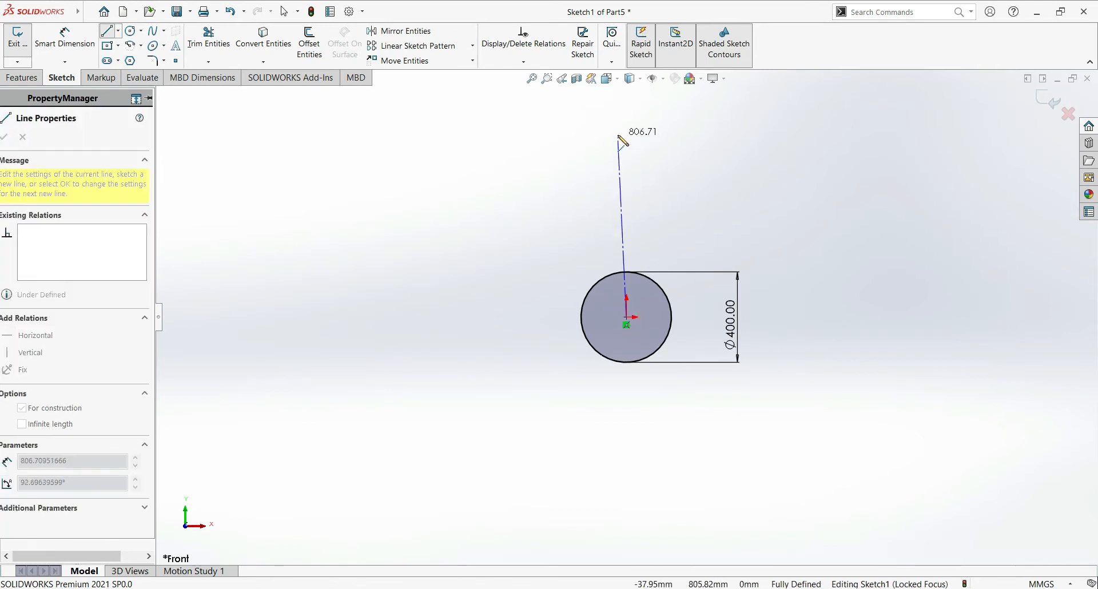
{"action": "left_click", "coordinate": [626, 130]}
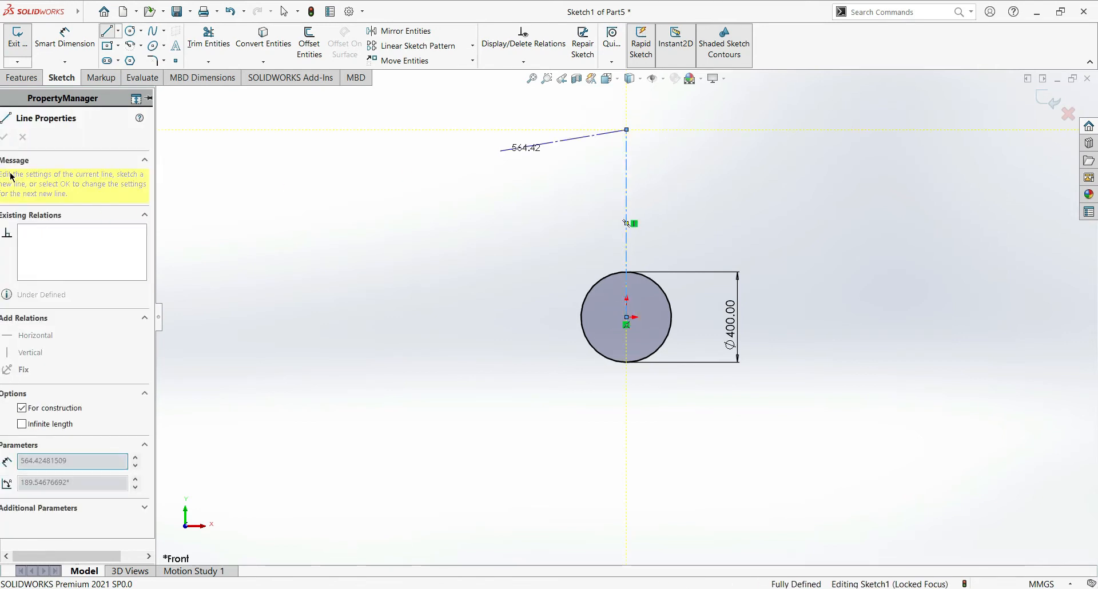
{"action": "left_click", "coordinate": [2, 139]}
Step: Sketch a second circle, about 442 mm in diameter, centred on the upper end of the centerline
{"action": "left_click", "coordinate": [131, 31]}
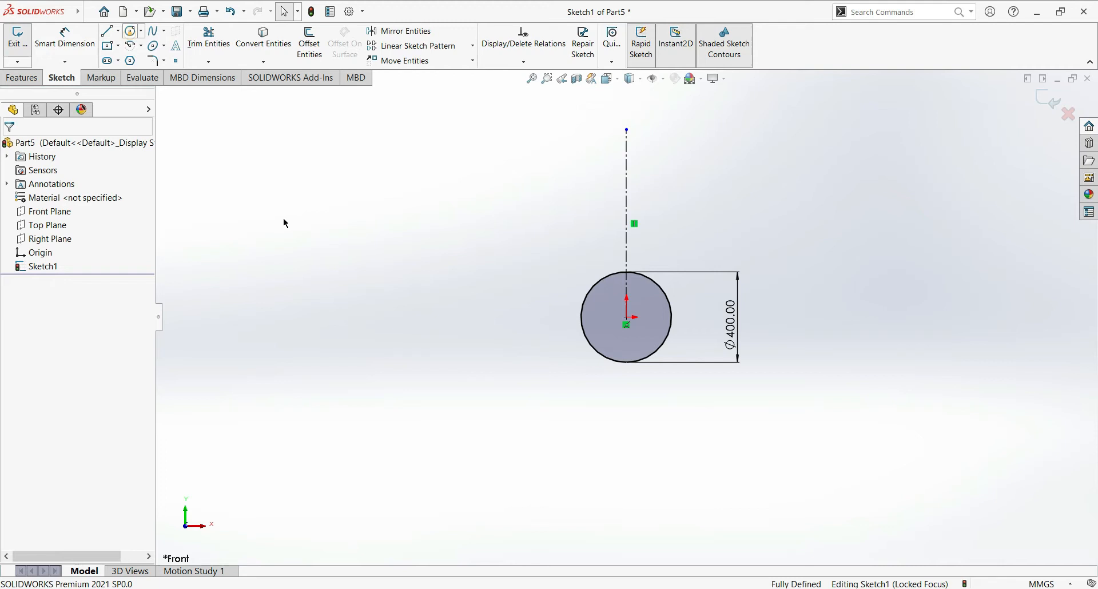
{"action": "left_click", "coordinate": [626, 131]}
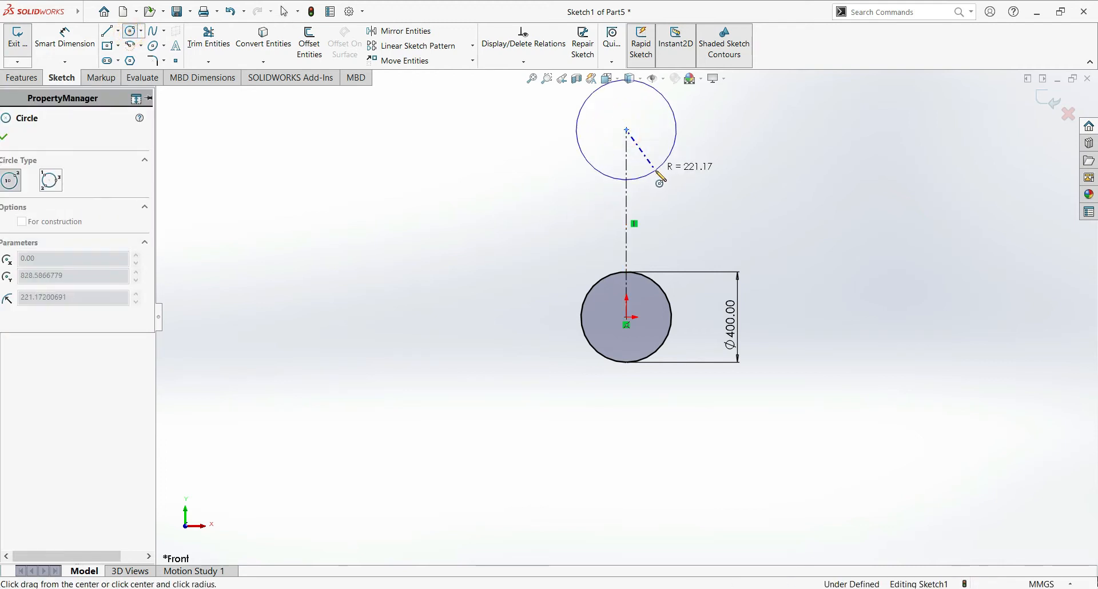
{"action": "left_click", "coordinate": [662, 167]}
{"action": "left_click", "coordinate": [4, 137]}
Step: Dimension the upper circle with a diameter of 200 mm
{"action": "left_click", "coordinate": [65, 35]}
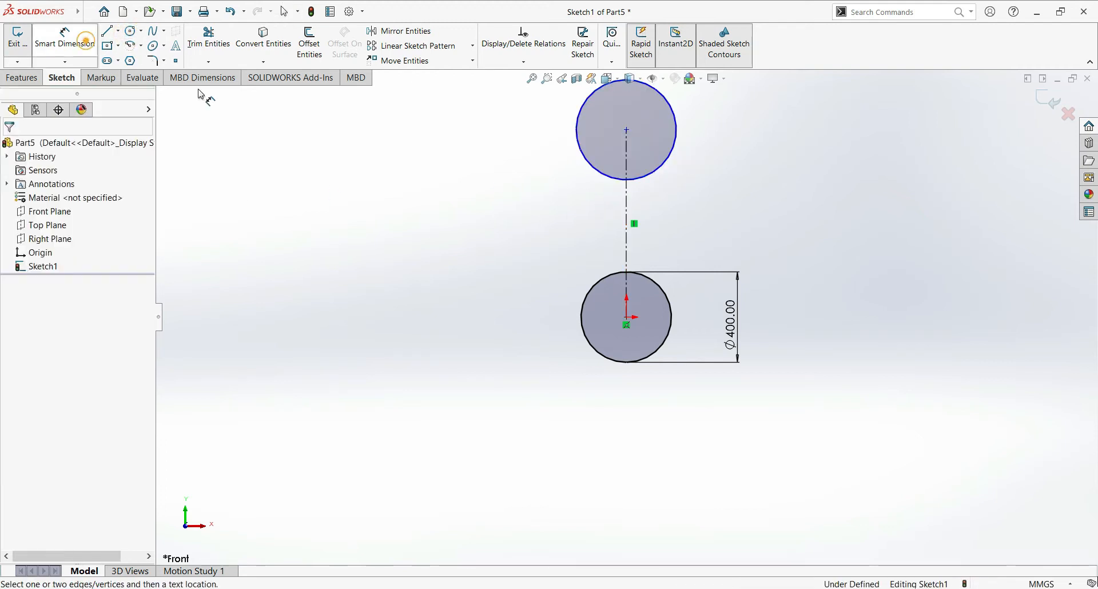
{"action": "left_click", "coordinate": [676, 163]}
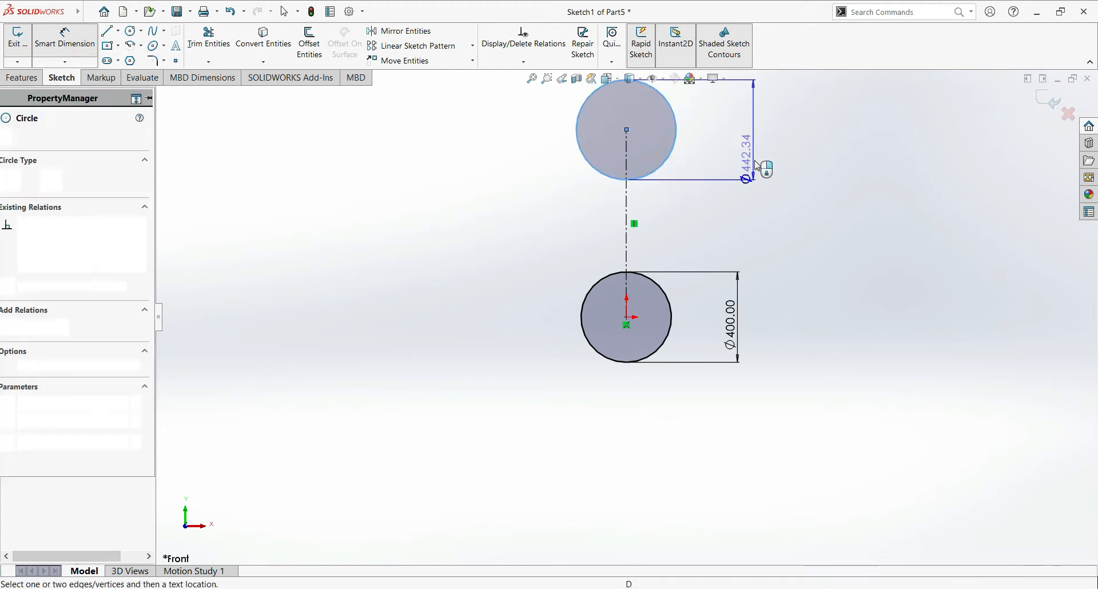
{"action": "left_click", "coordinate": [756, 165]}
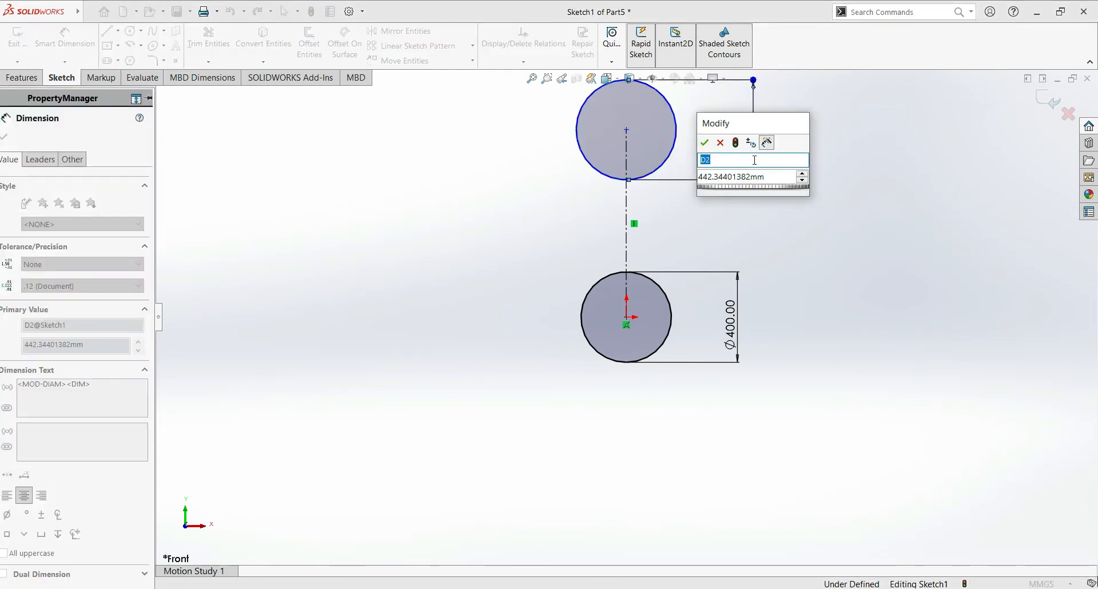
{"action": "type", "text": "200"}
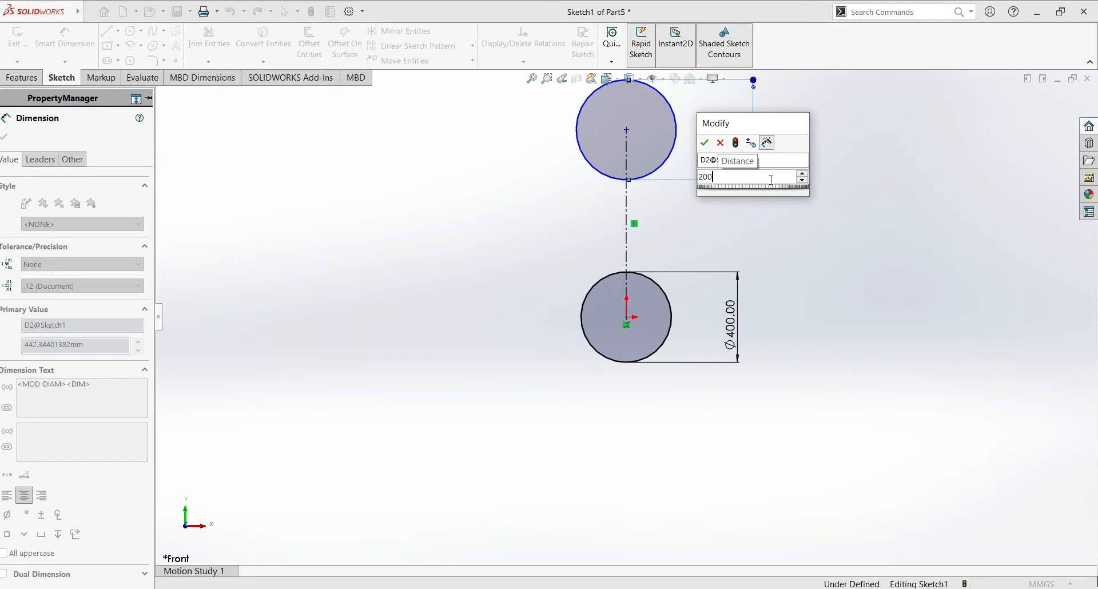
{"action": "key", "text": "Return"}
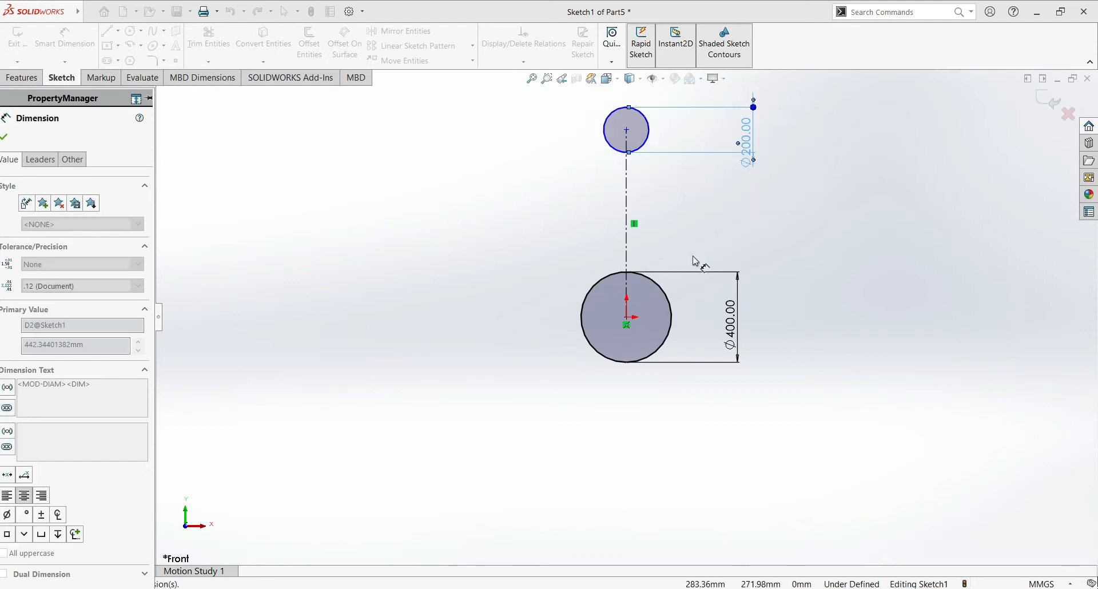
Step: Dimension the vertical distance between the centres of the two circles as 400 mm
{"action": "scroll", "coordinate": [322, 275], "scroll_direction": "down", "scroll_amount": 1}
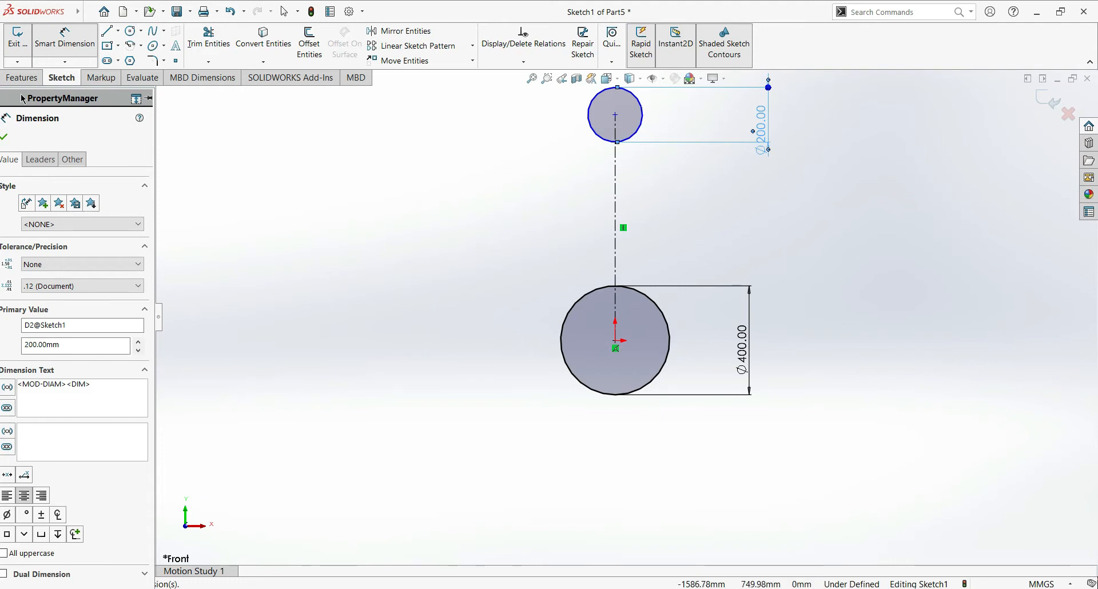
{"action": "left_click", "coordinate": [474, 231]}
{"action": "double_click", "coordinate": [476, 231]}
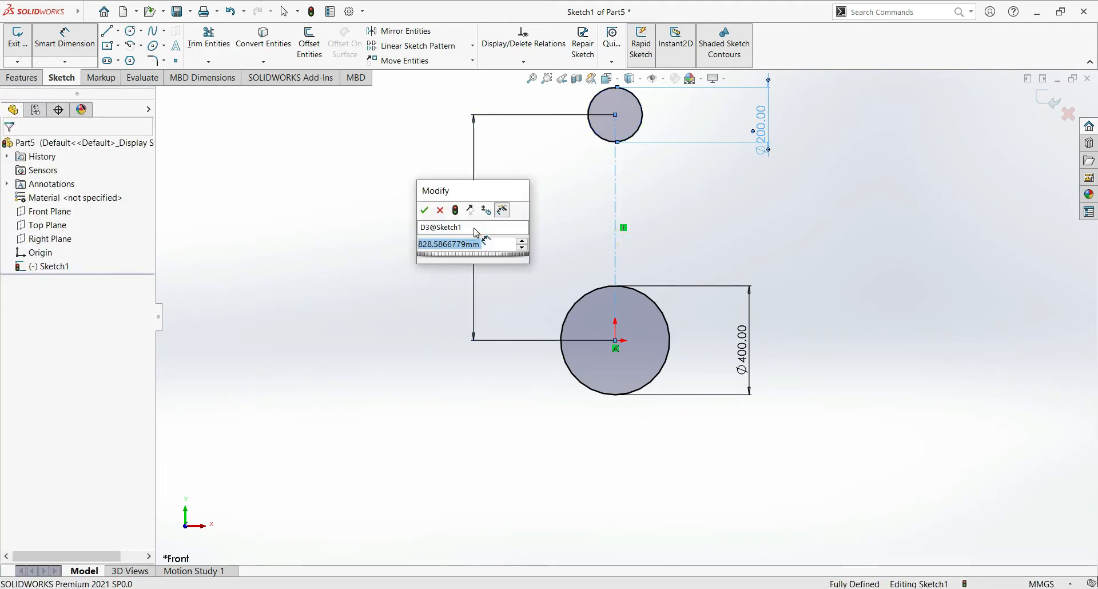
{"action": "type", "text": "400"}
{"action": "key", "text": "Return"}
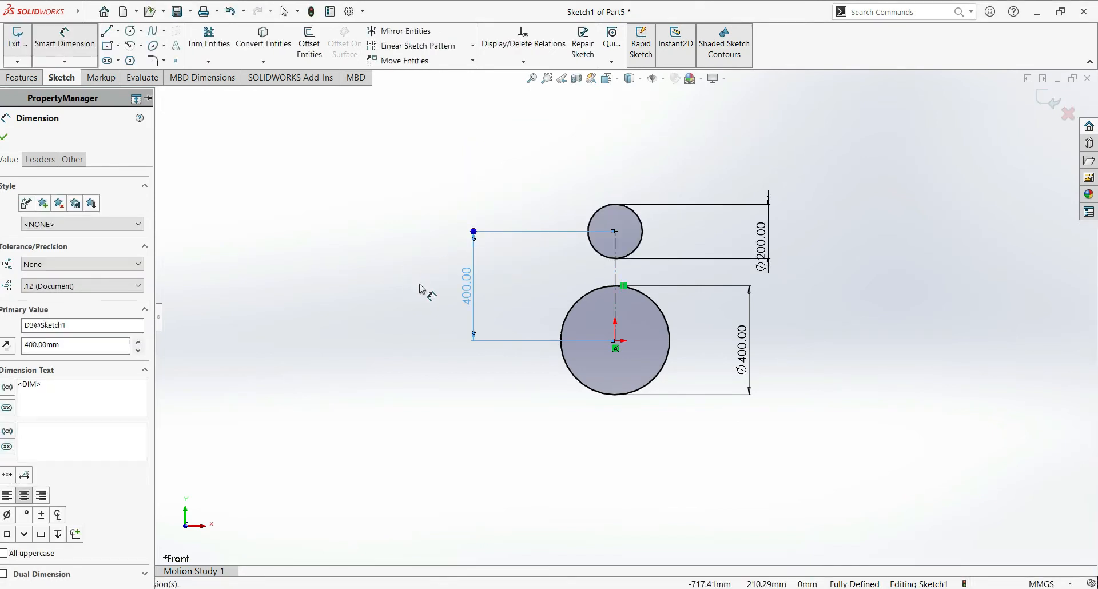
{"action": "key", "text": "Escape"}
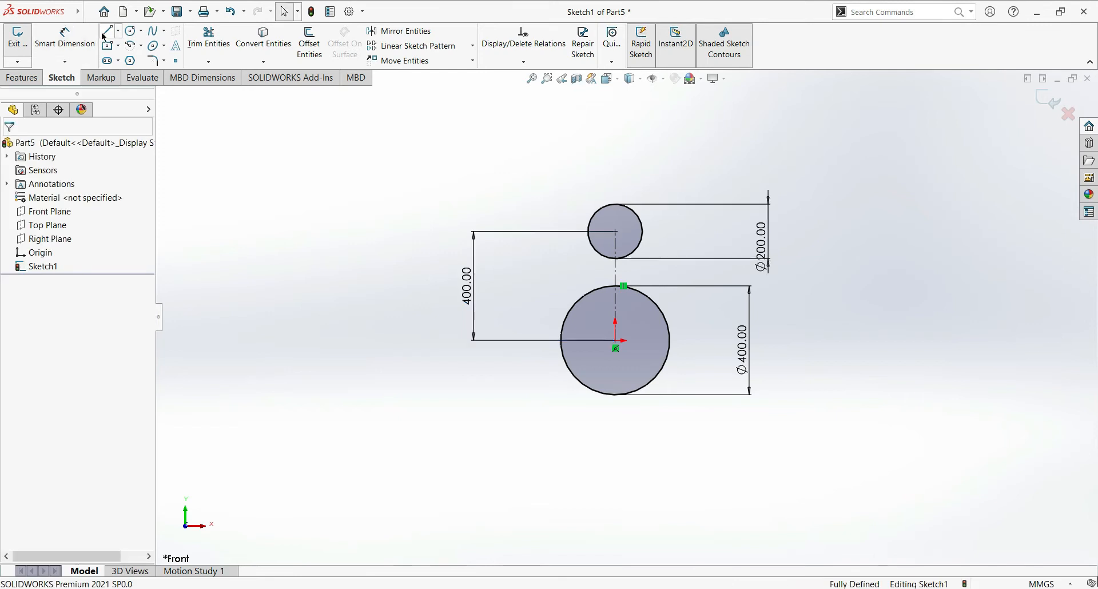
Step: Sketch a slanted line from the left side of the large circle to the left side of the small circle, tangent to the small one
{"action": "left_click", "coordinate": [107, 30]}
{"action": "scroll", "coordinate": [627, 325], "scroll_direction": "down", "scroll_amount": 2}
{"action": "scroll", "coordinate": [626, 324], "scroll_direction": "down", "scroll_amount": 1}
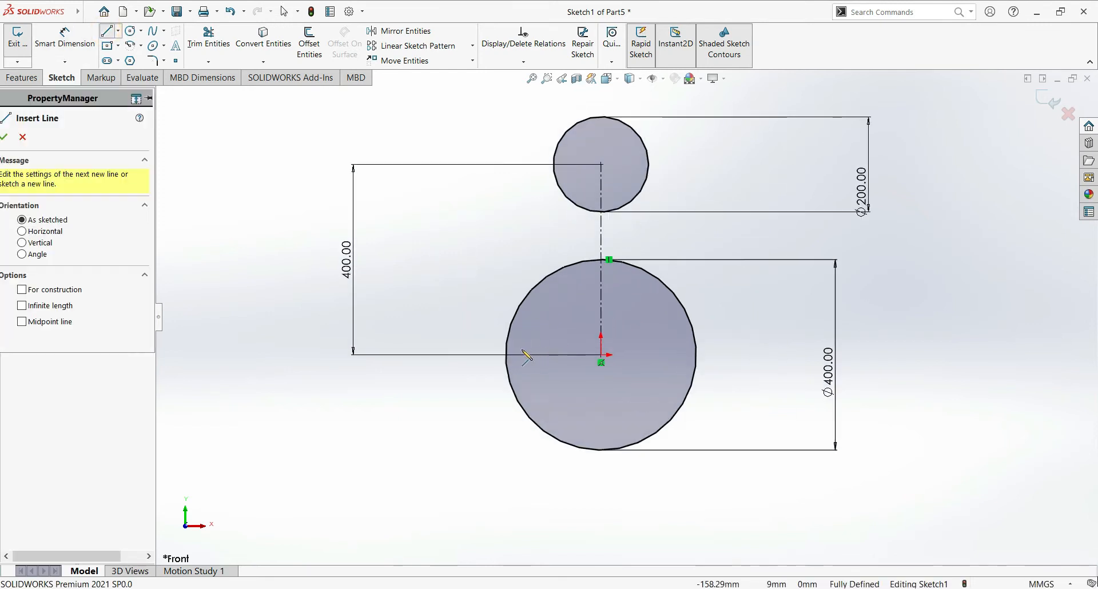
{"action": "left_click", "coordinate": [511, 328]}
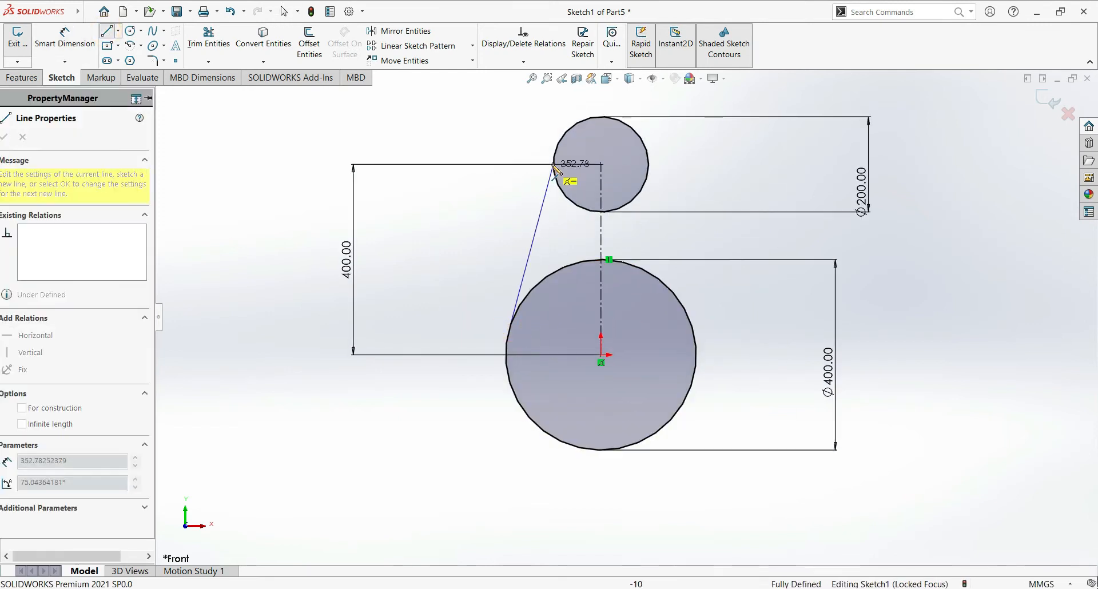
{"action": "left_click", "coordinate": [556, 153]}
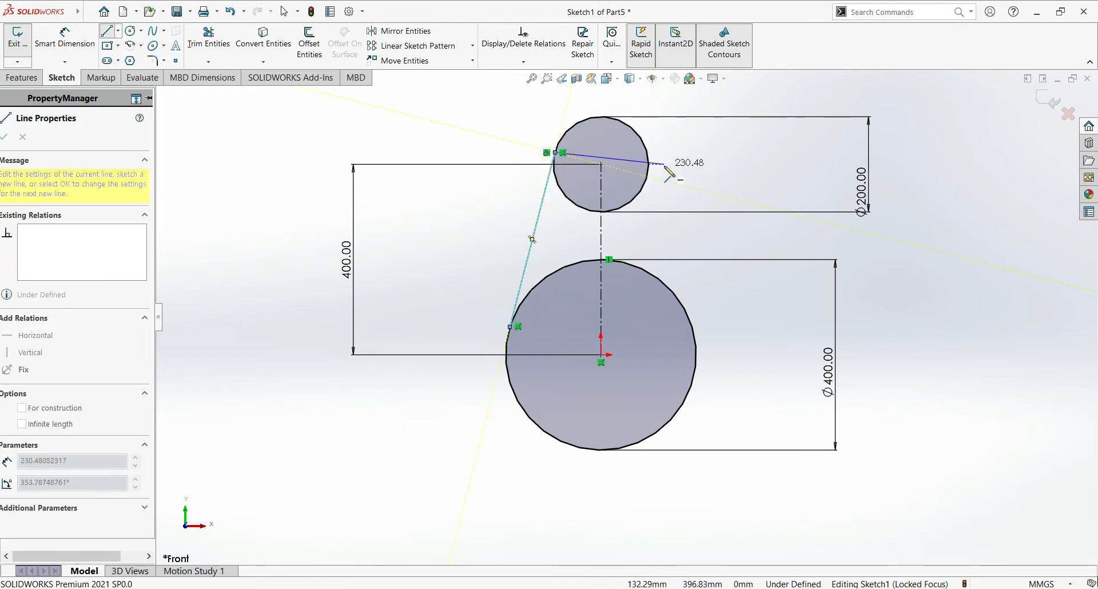
{"action": "key", "text": "Escape"}
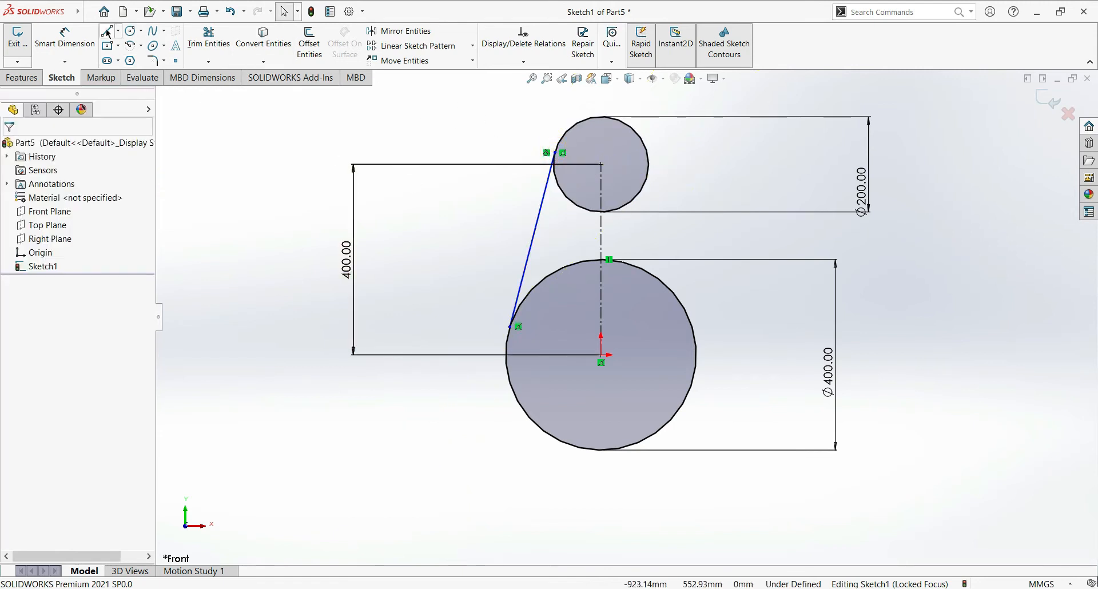
Step: Sketch a slanted line about 415 mm long joining the right sides of the large and small circles
{"action": "left_click", "coordinate": [648, 153]}
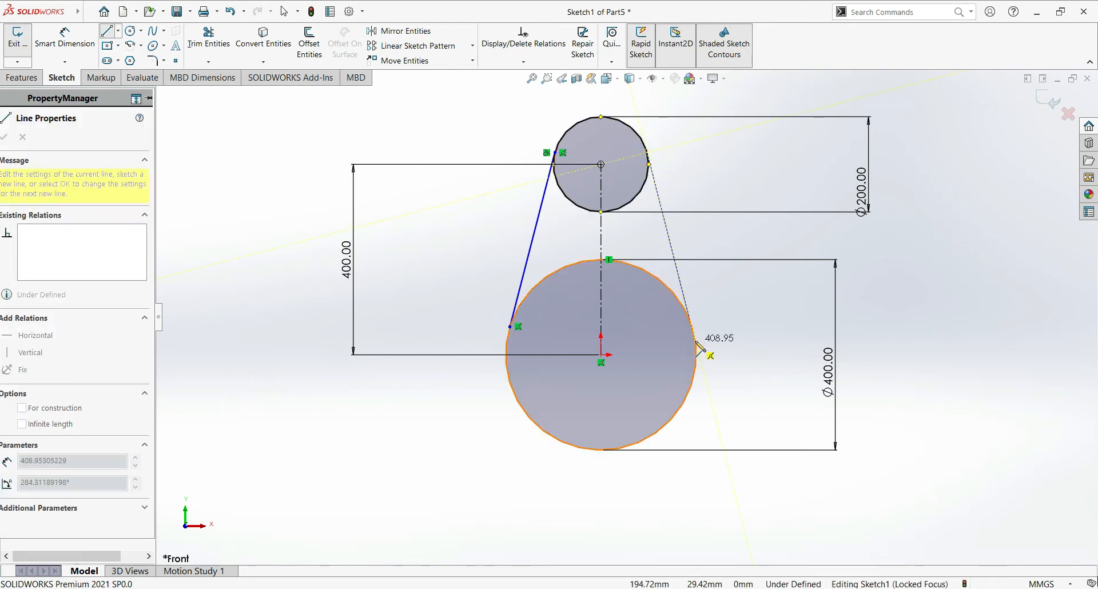
{"action": "left_click", "coordinate": [696, 341]}
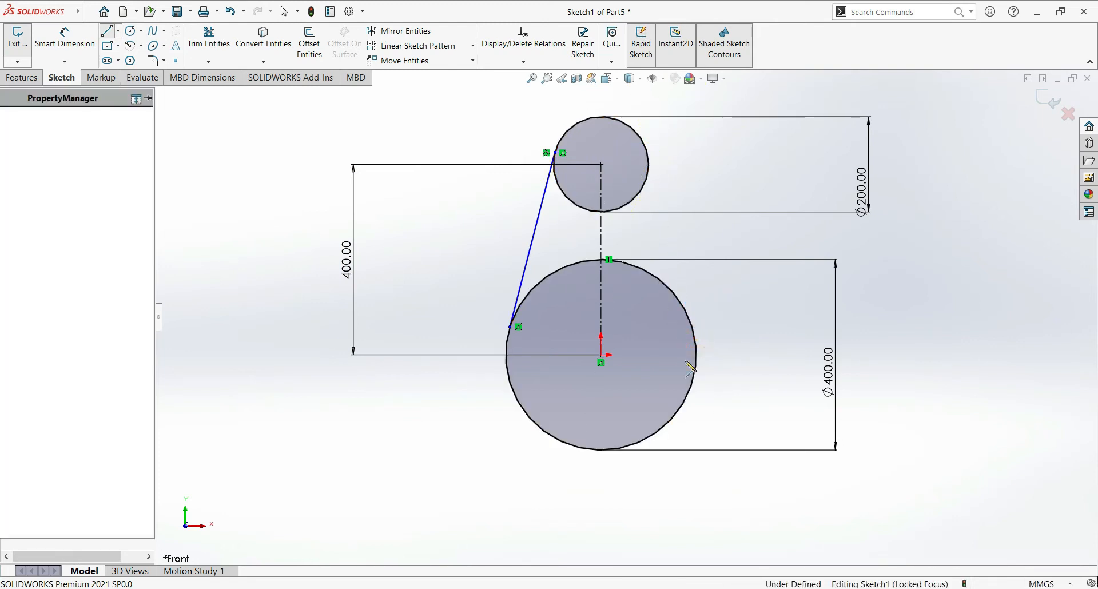
{"action": "double_click", "coordinate": [647, 149]}
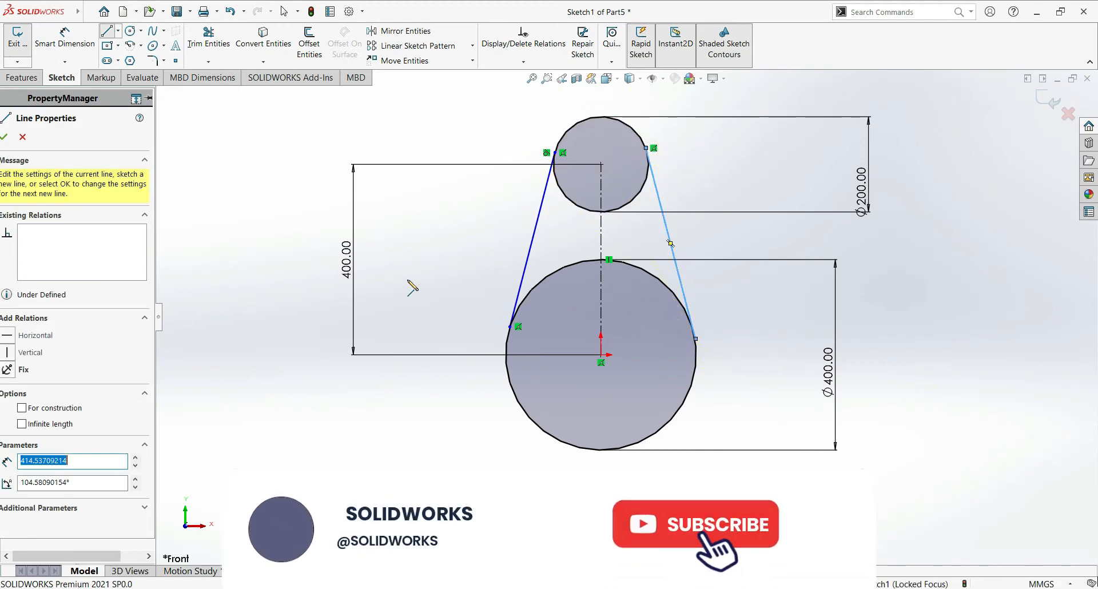
{"action": "key", "text": "Escape"}
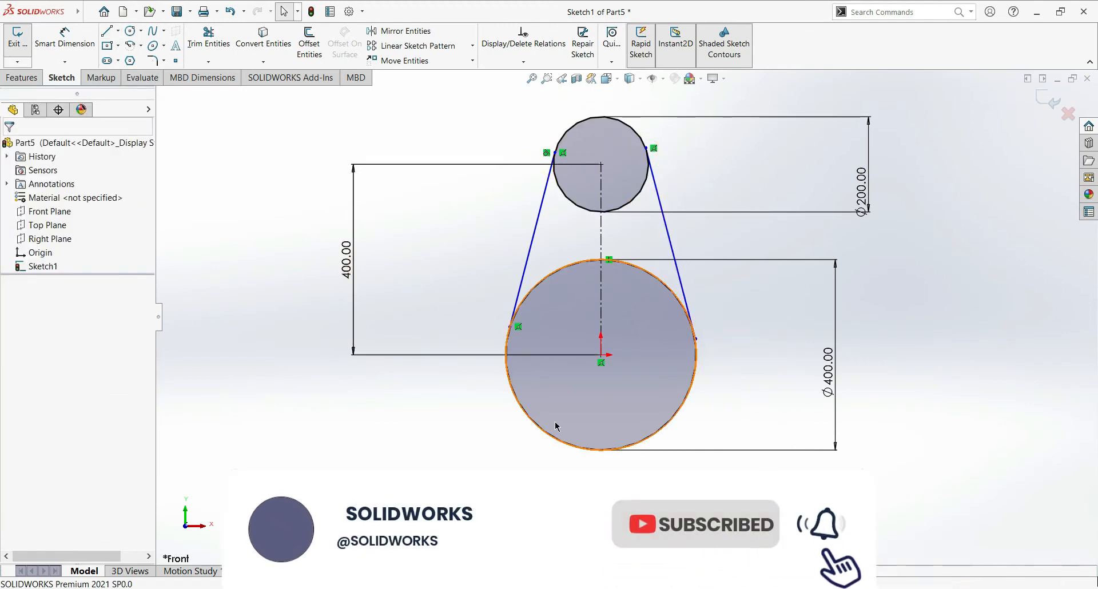
Step: Add a Tangent relation between the left slanted line and the large circle
{"action": "left_click", "coordinate": [570, 265]}
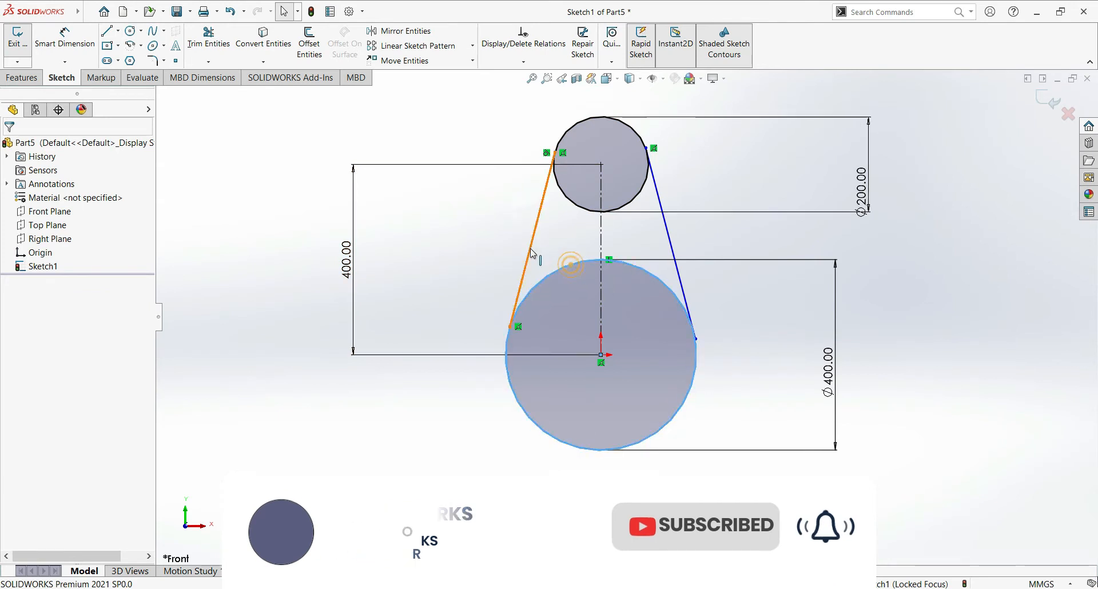
{"action": "left_click", "coordinate": [530, 248], "text": "ctrl"}
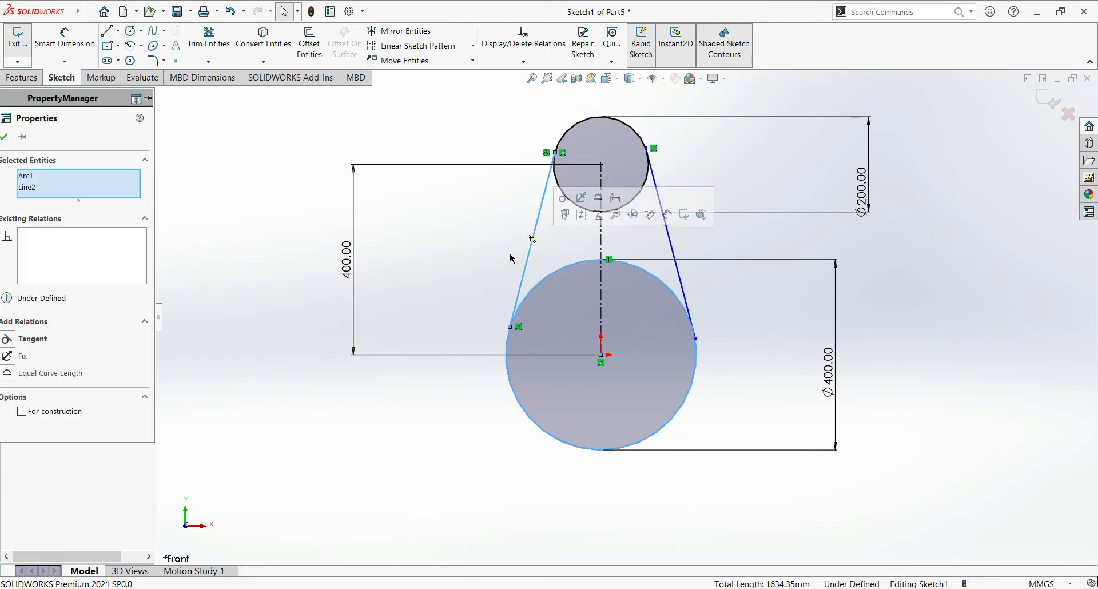
{"action": "left_click", "coordinate": [7, 339]}
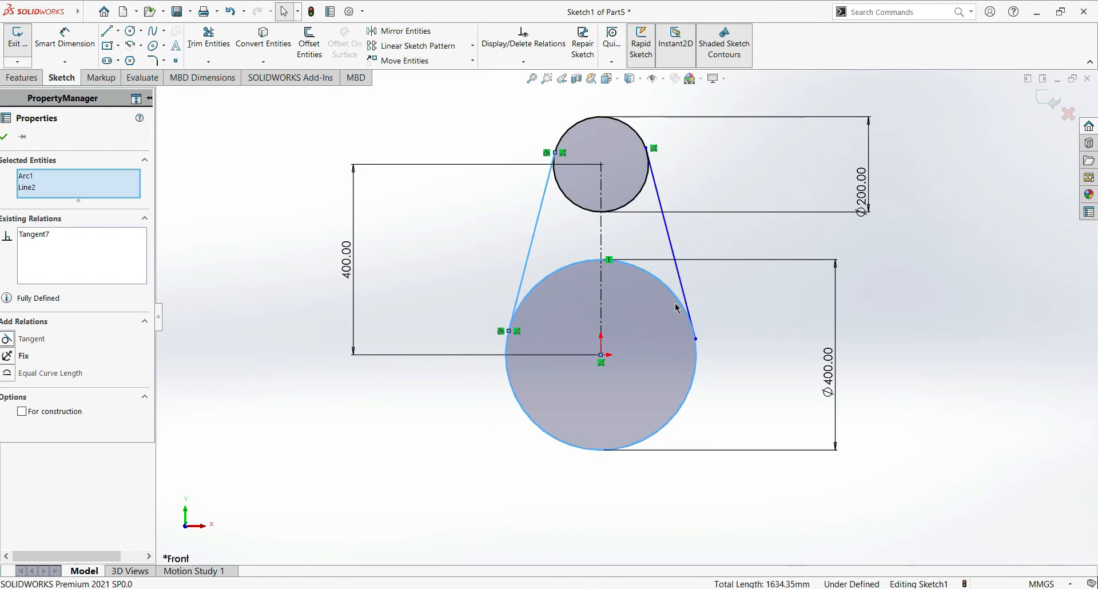
{"action": "left_click", "coordinate": [237, 462]}
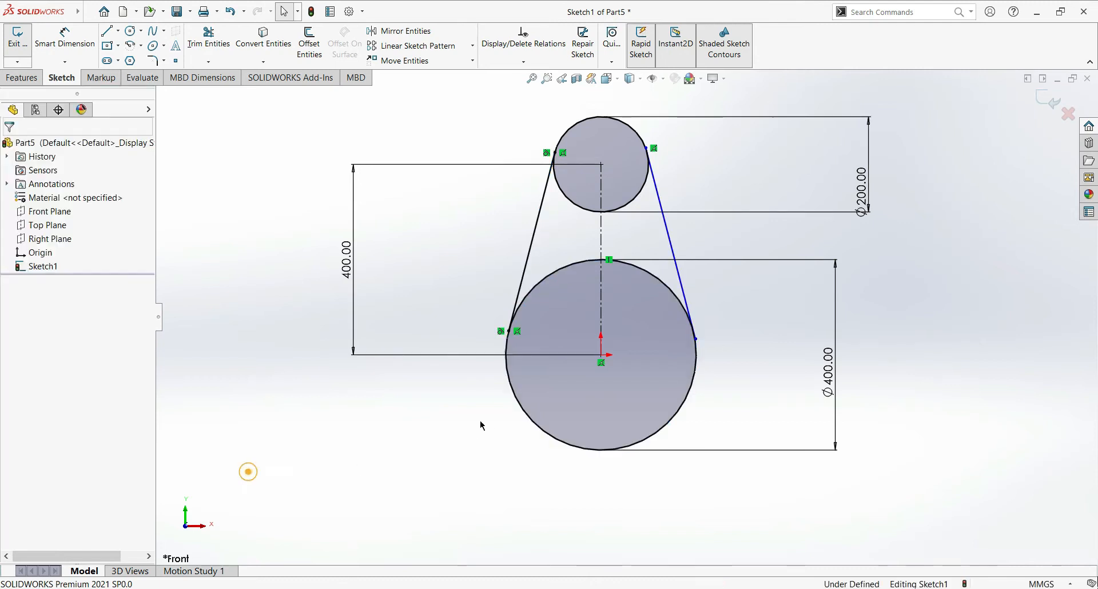
Step: Add a Tangent relation between the right slanted line and the small upper circle
{"action": "left_click", "coordinate": [643, 197]}
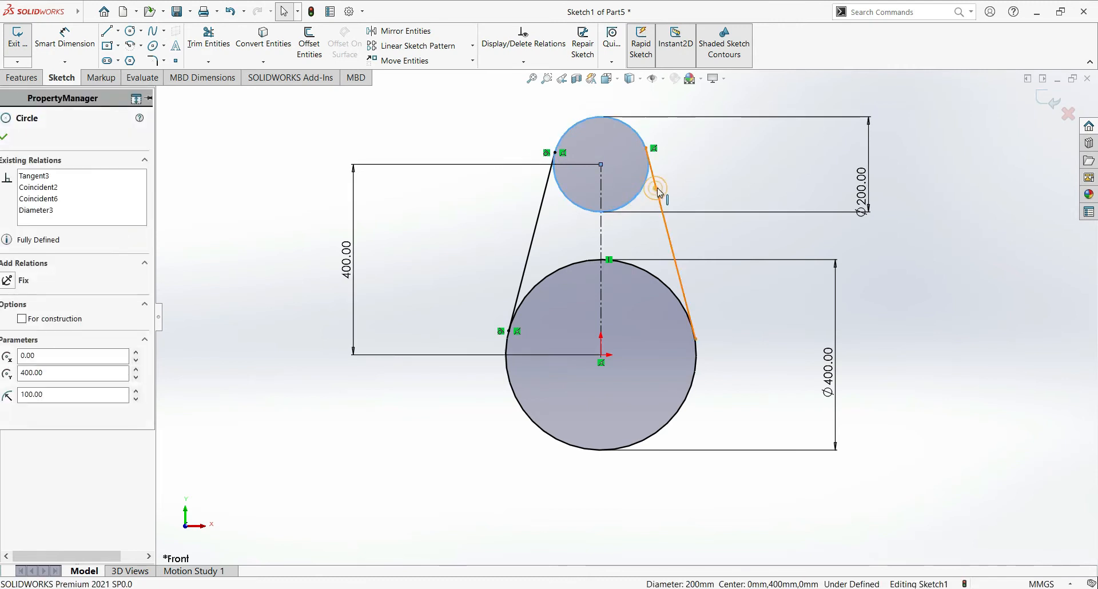
{"action": "left_click", "coordinate": [660, 192], "text": "ctrl"}
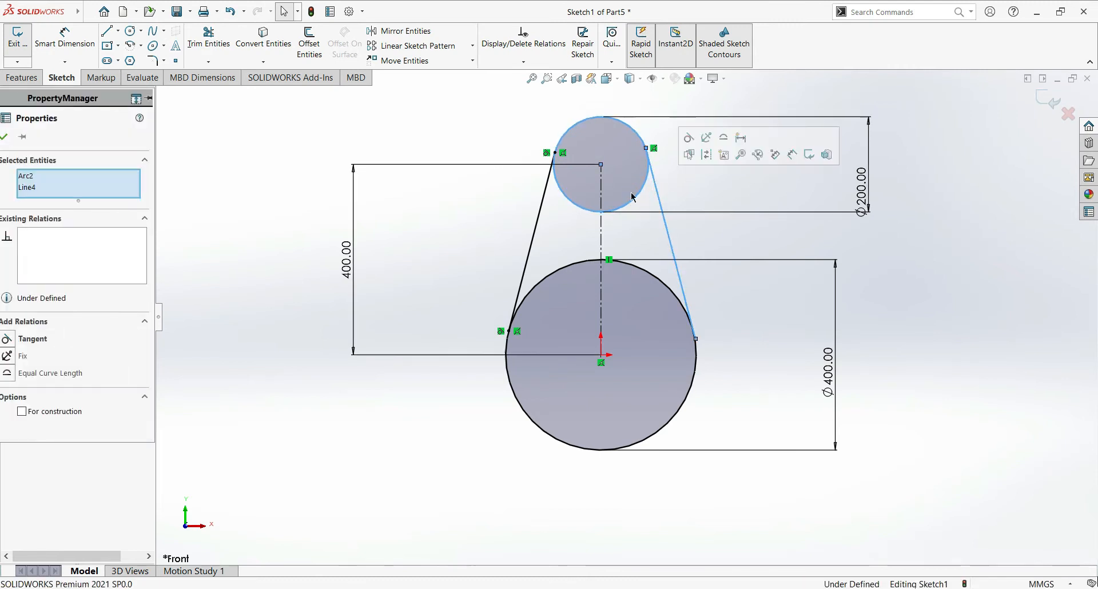
{"action": "left_click", "coordinate": [7, 340]}
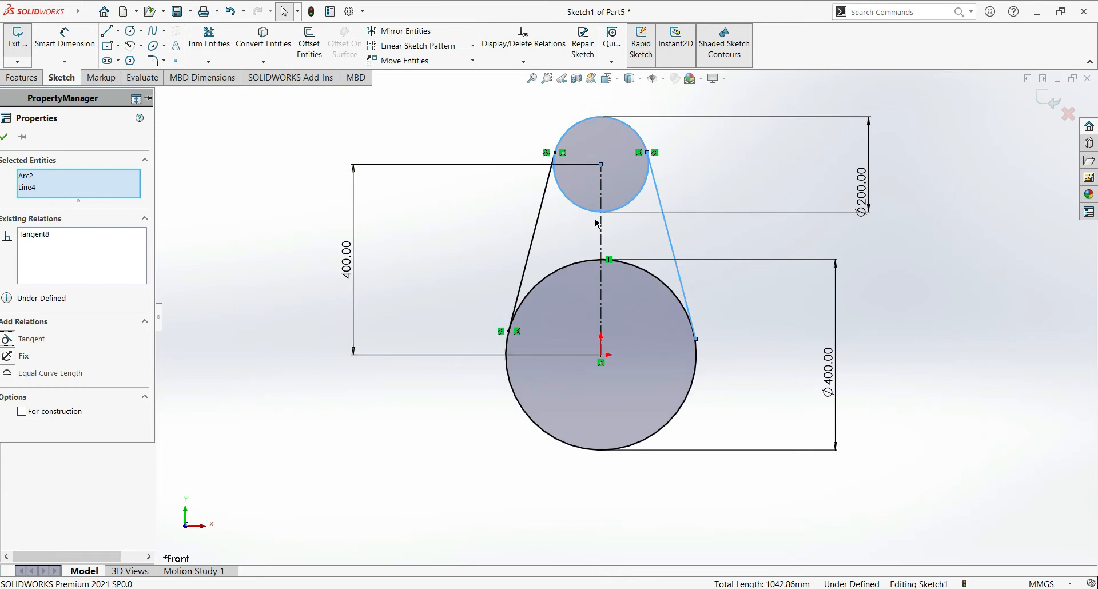
{"action": "key", "text": "Escape"}
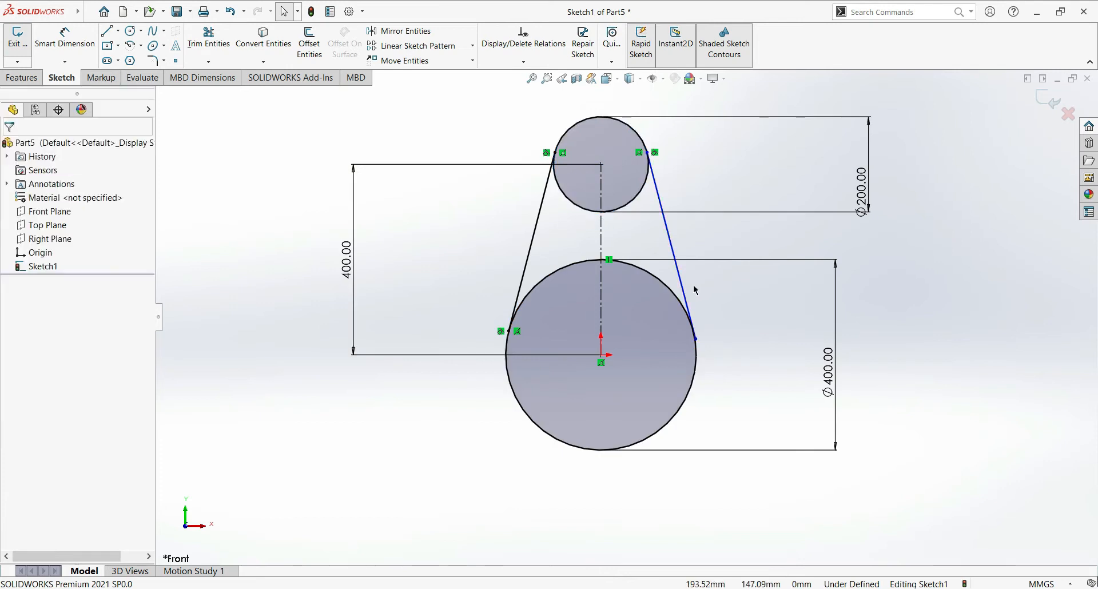
Step: Add a Tangent relation between the right slanted line and the large lower circle
{"action": "left_click", "coordinate": [678, 293]}
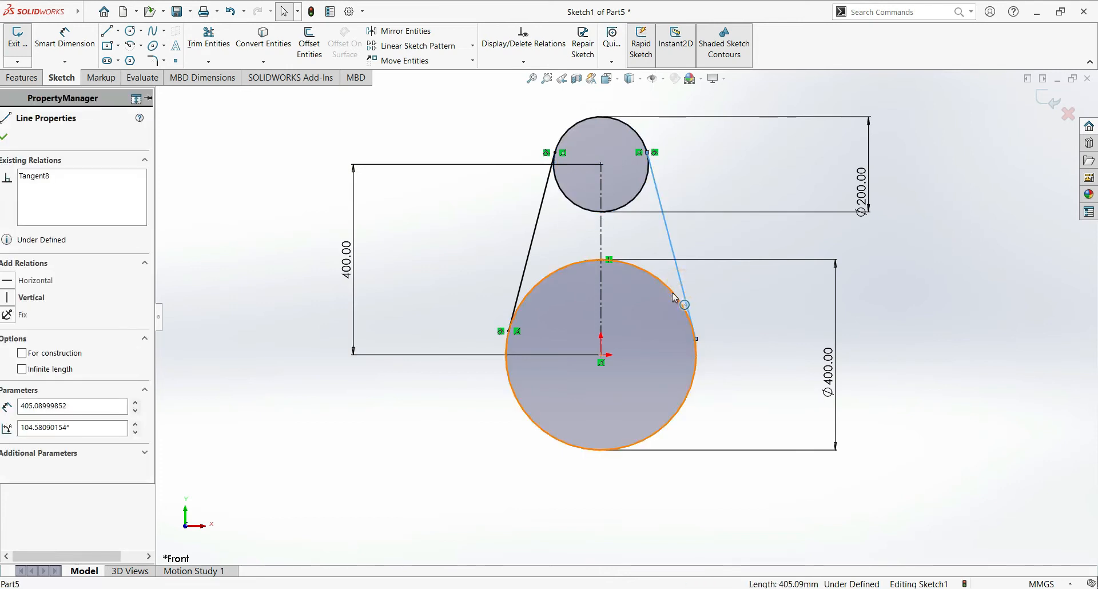
{"action": "left_click", "coordinate": [673, 297]}
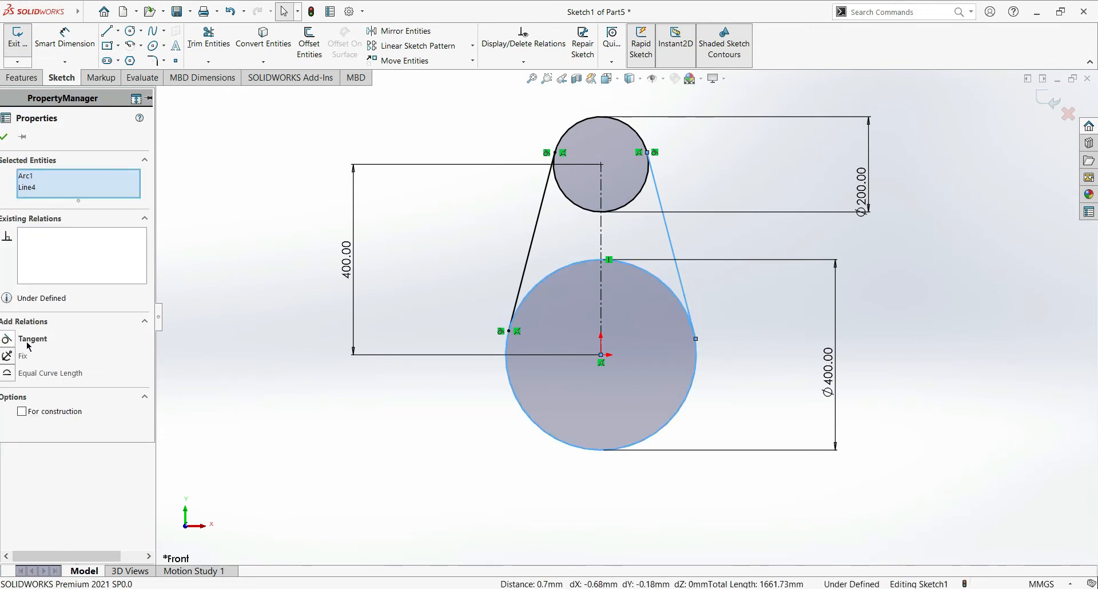
{"action": "left_click", "coordinate": [7, 339]}
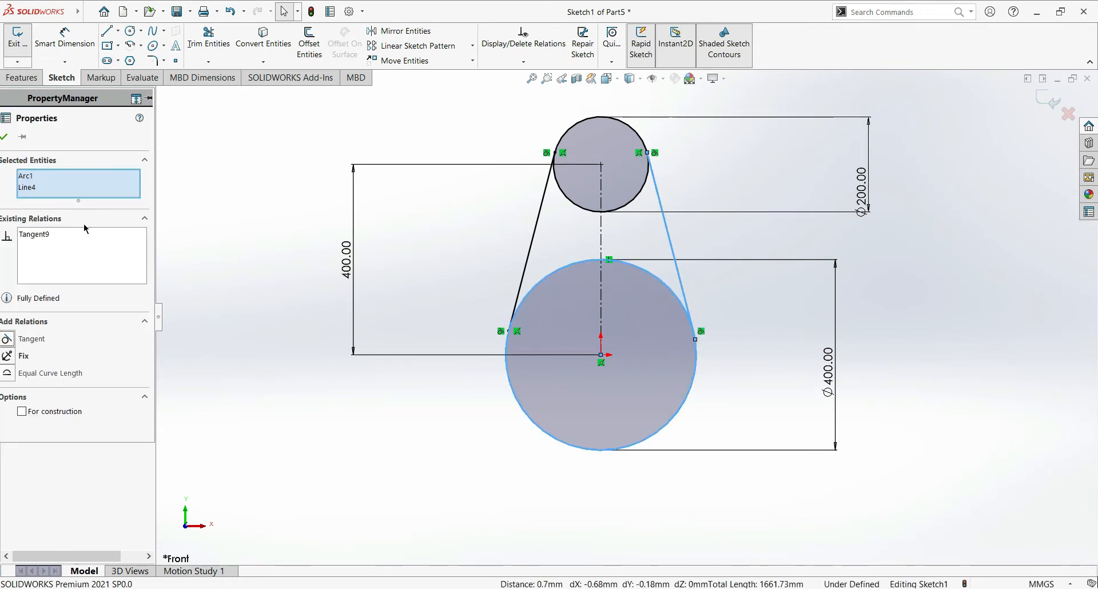
{"action": "left_click", "coordinate": [5, 137]}
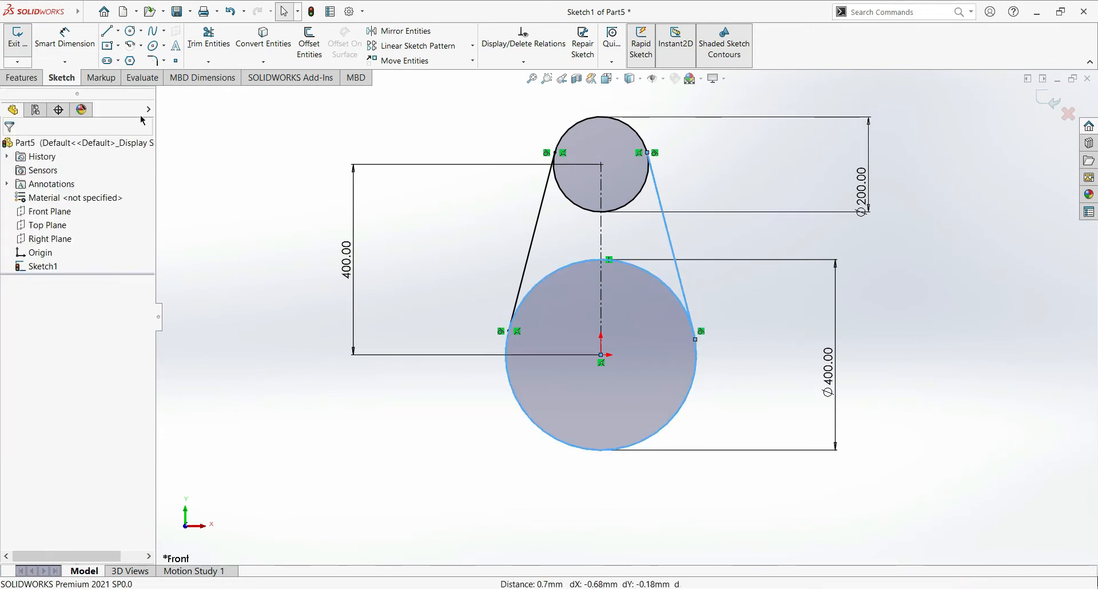
Step: Power-trim the inner arcs of both circles between the slanted lines and the upper end of the vertical centerline
{"action": "left_click", "coordinate": [209, 43]}
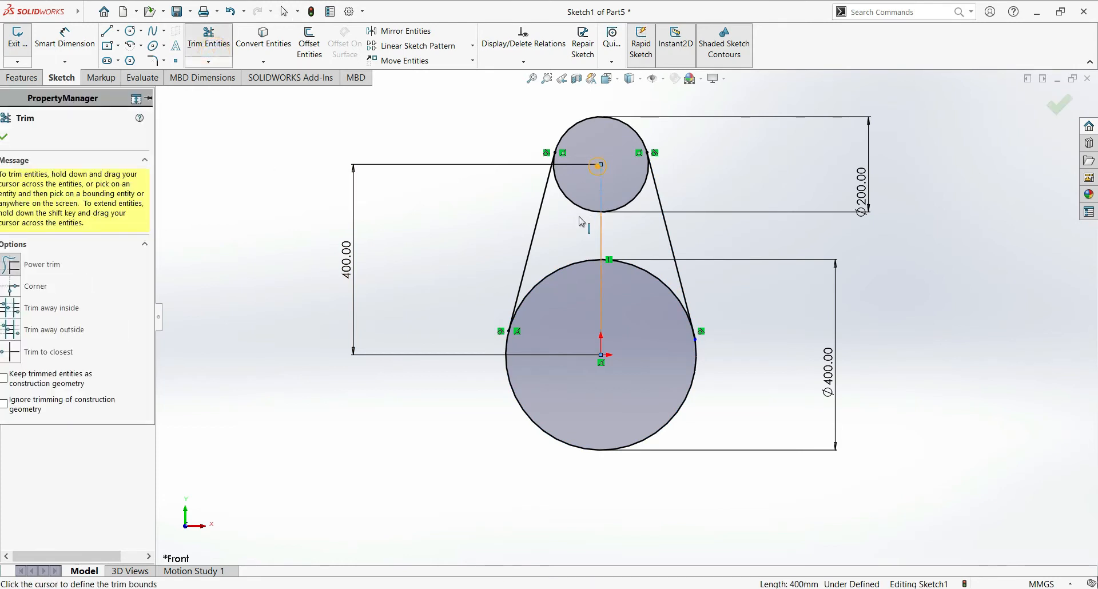
{"action": "left_click_drag", "start_coordinate": [575, 242], "coordinate": [590, 194]}
{"action": "left_click_drag", "start_coordinate": [626, 307], "coordinate": [627, 242]}
{"action": "mouse_move", "coordinate": [575, 299]}
{"action": "left_mouse_down"}
{"action": "mouse_move", "coordinate": [570, 360]}
{"action": "mouse_move", "coordinate": [396, 247]}
{"action": "left_mouse_up"}
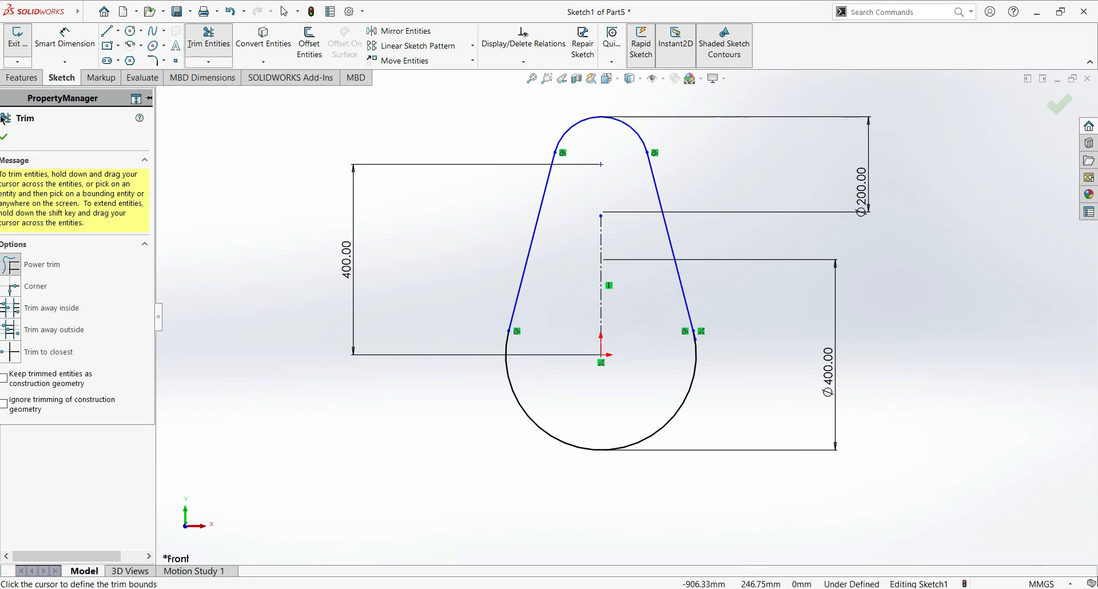
{"action": "left_click", "coordinate": [4, 138]}
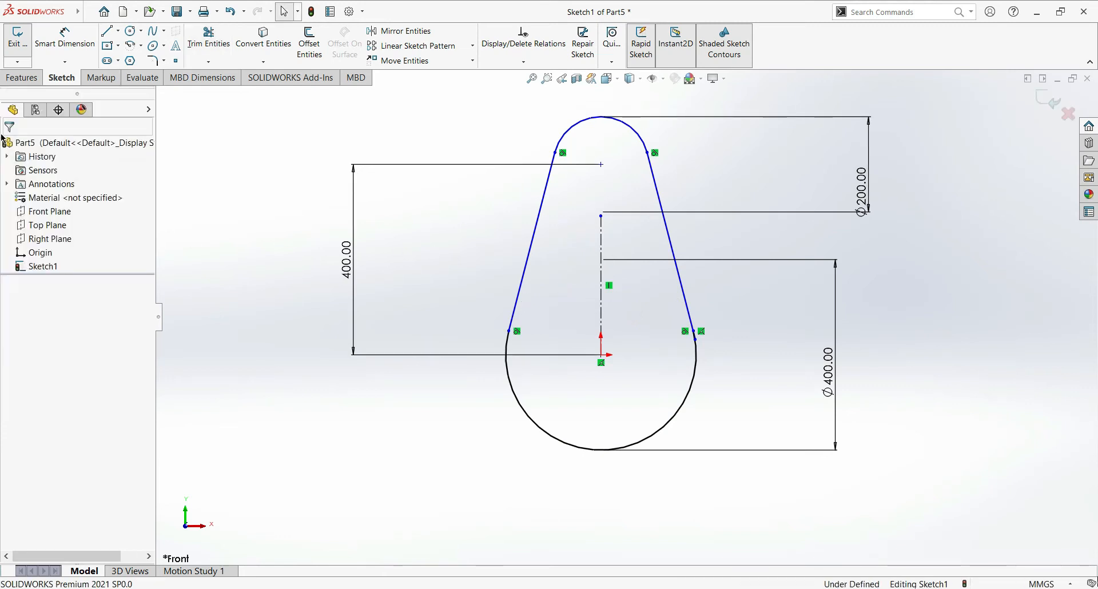
Step: Extrude the closed teardrop region as a Blind boss with a depth of 20 mm
{"action": "left_click", "coordinate": [23, 76]}
{"action": "left_click", "coordinate": [21, 41]}
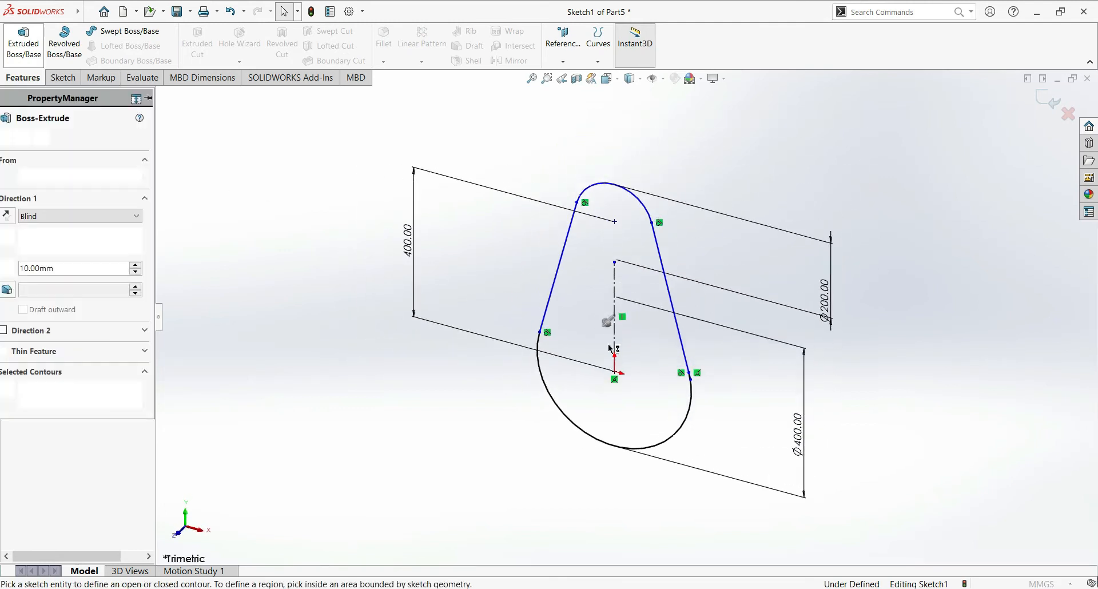
{"action": "left_click", "coordinate": [613, 371]}
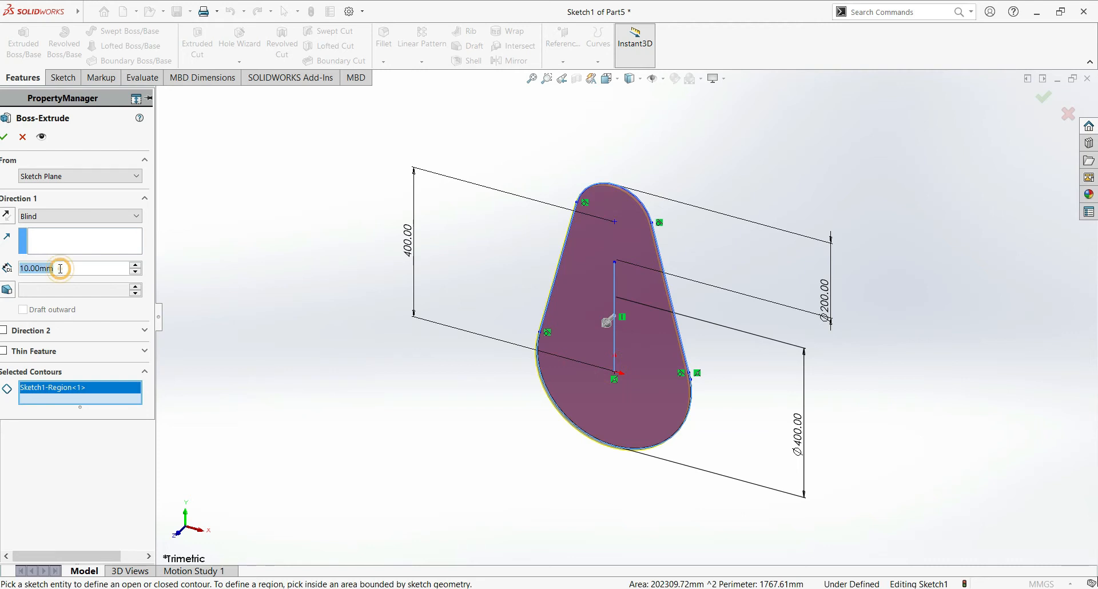
{"action": "type", "text": "20"}
{"action": "key", "text": "Return"}
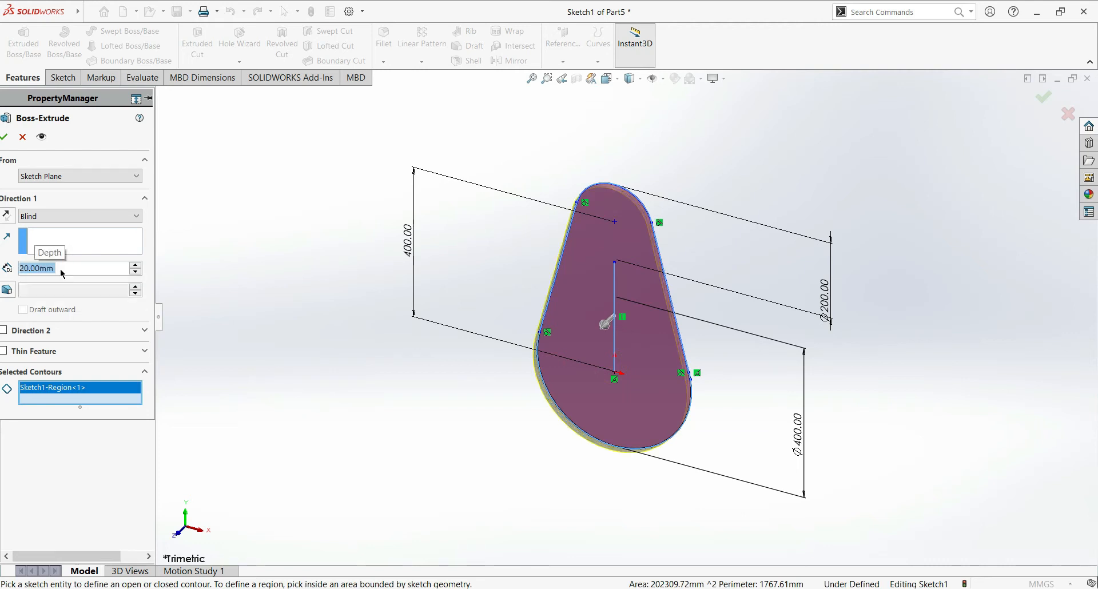
{"action": "left_click", "coordinate": [4, 138]}
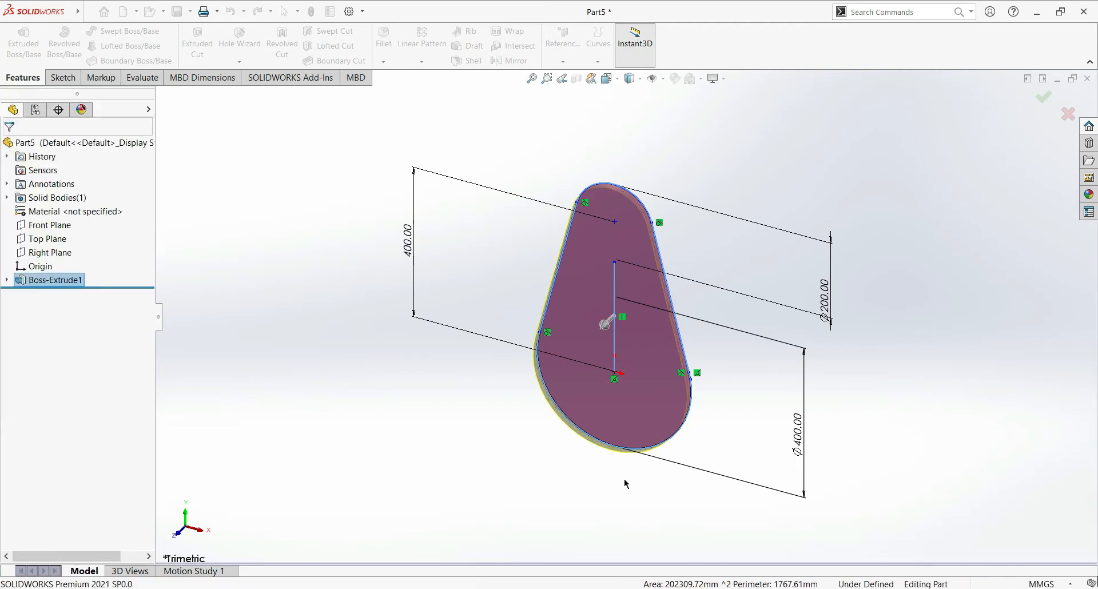
Step: Start a sketch on the plate's front face and draw a circle of about 153 mm radius centred on the origin
{"action": "left_click", "coordinate": [603, 422]}
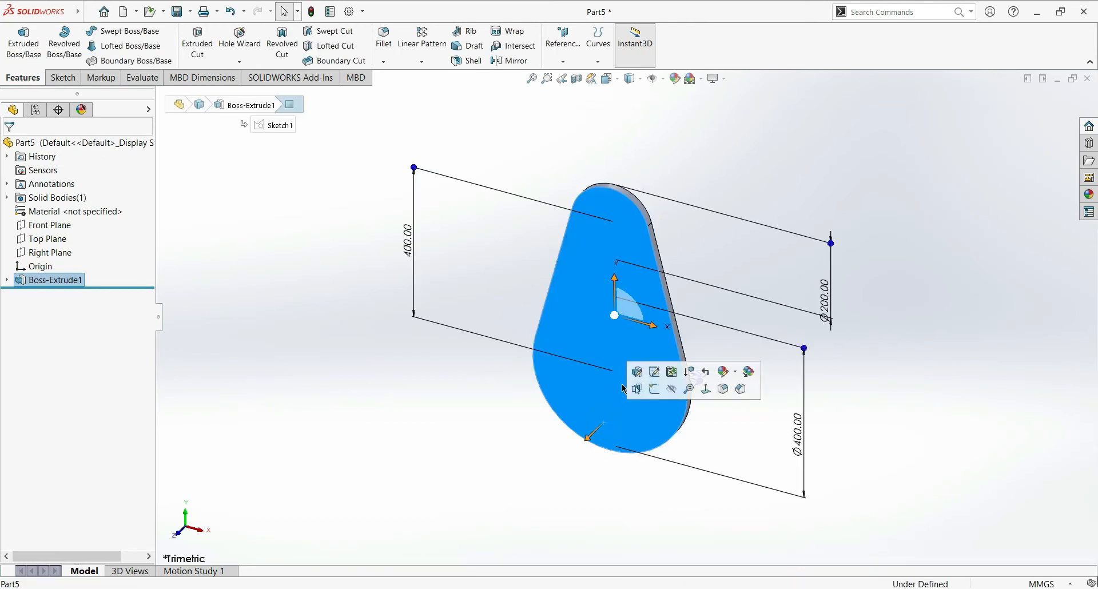
{"action": "left_click", "coordinate": [656, 389]}
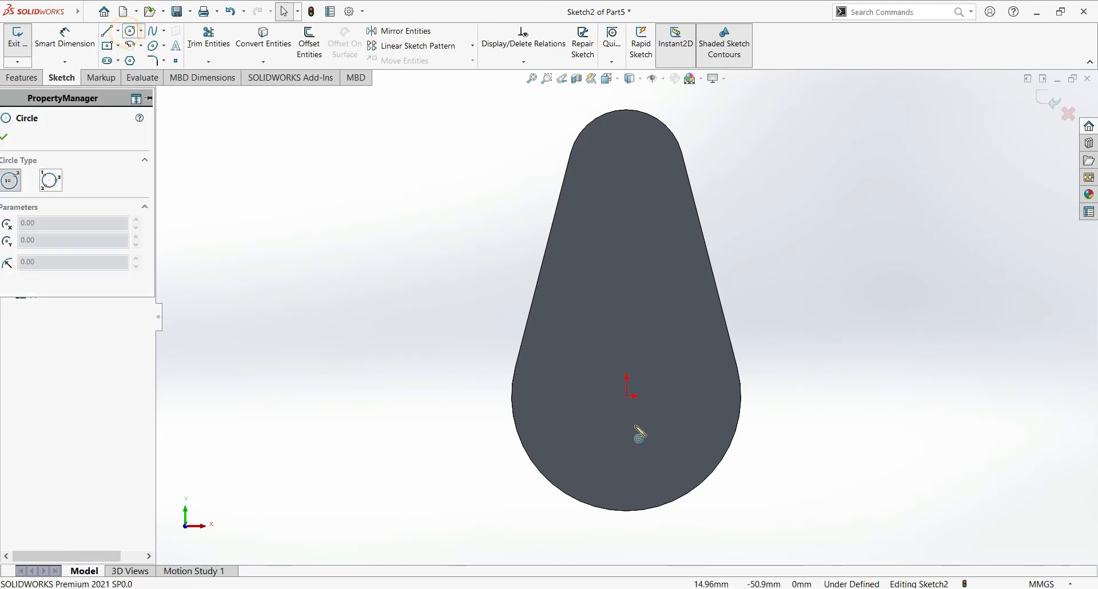
{"action": "left_click", "coordinate": [627, 396]}
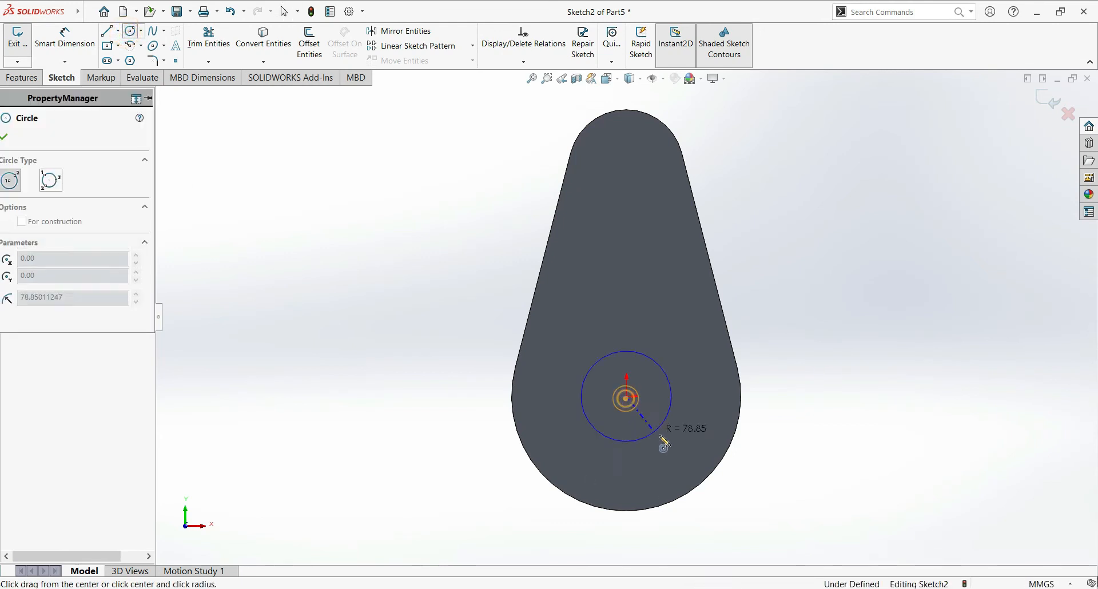
{"action": "left_click", "coordinate": [696, 453]}
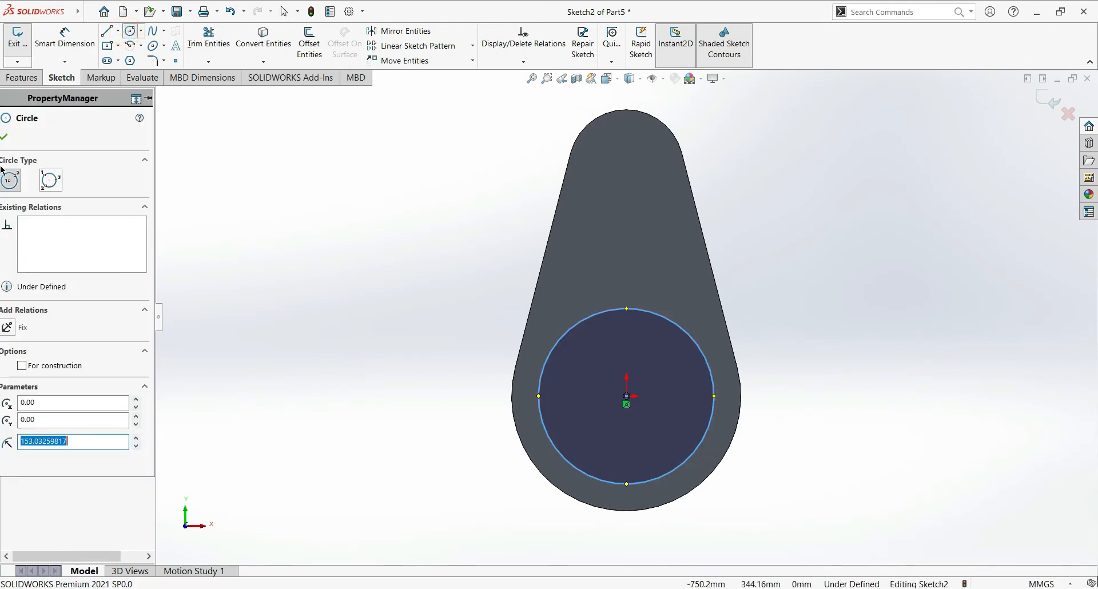
{"action": "left_click", "coordinate": [5, 137]}
Step: Dimension the new circle on the plate with a diameter of 300 mm
{"action": "left_click", "coordinate": [64, 39]}
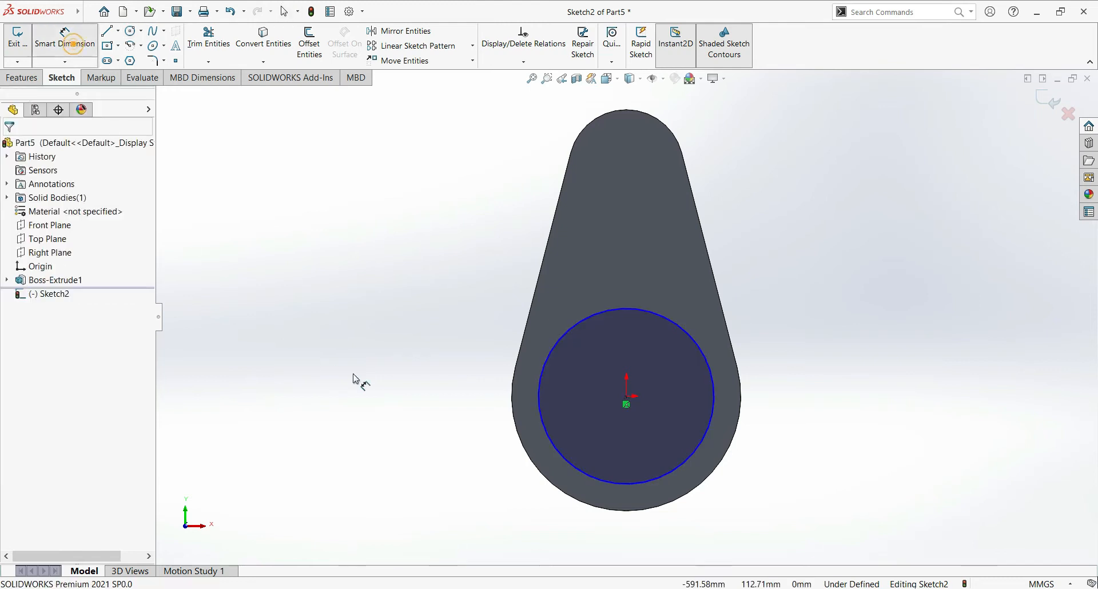
{"action": "left_click", "coordinate": [584, 473]}
{"action": "left_click", "coordinate": [348, 398]}
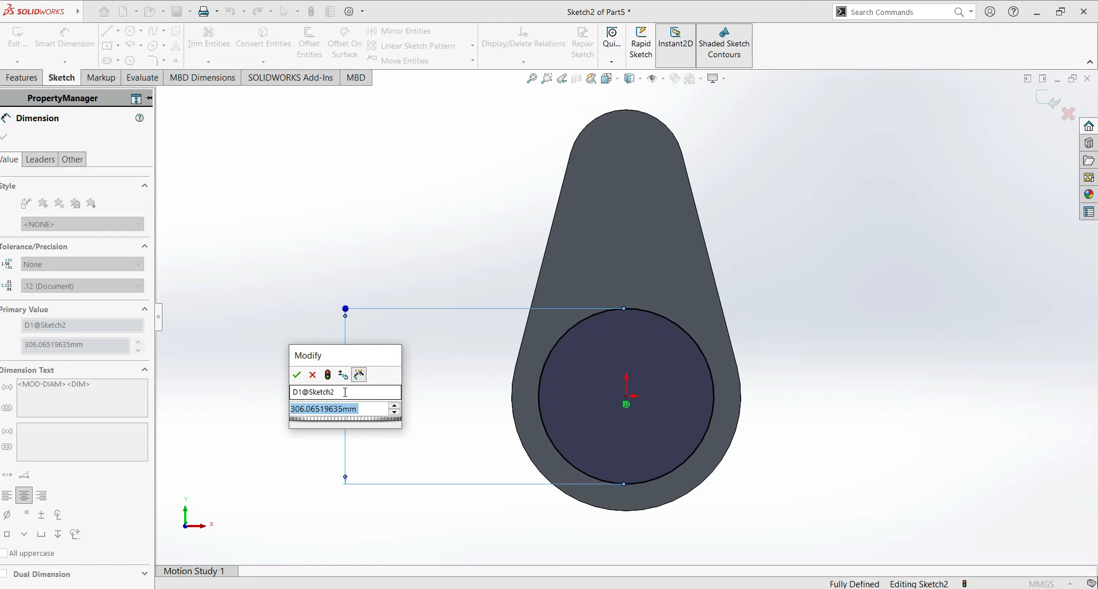
{"action": "type", "text": "300"}
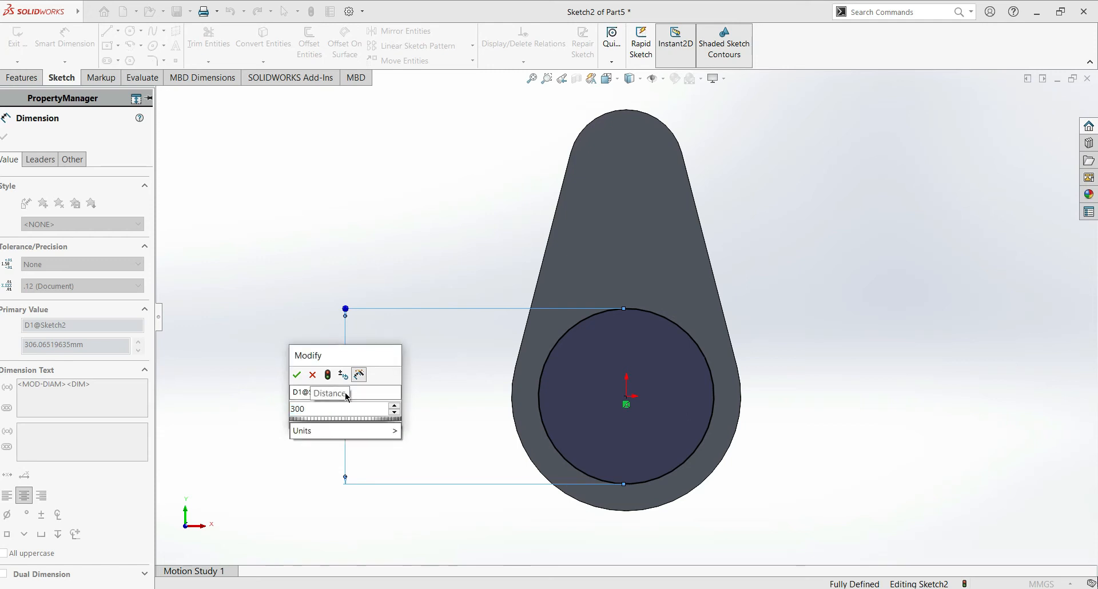
{"action": "key", "text": "Return"}
{"action": "key", "text": "Escape"}
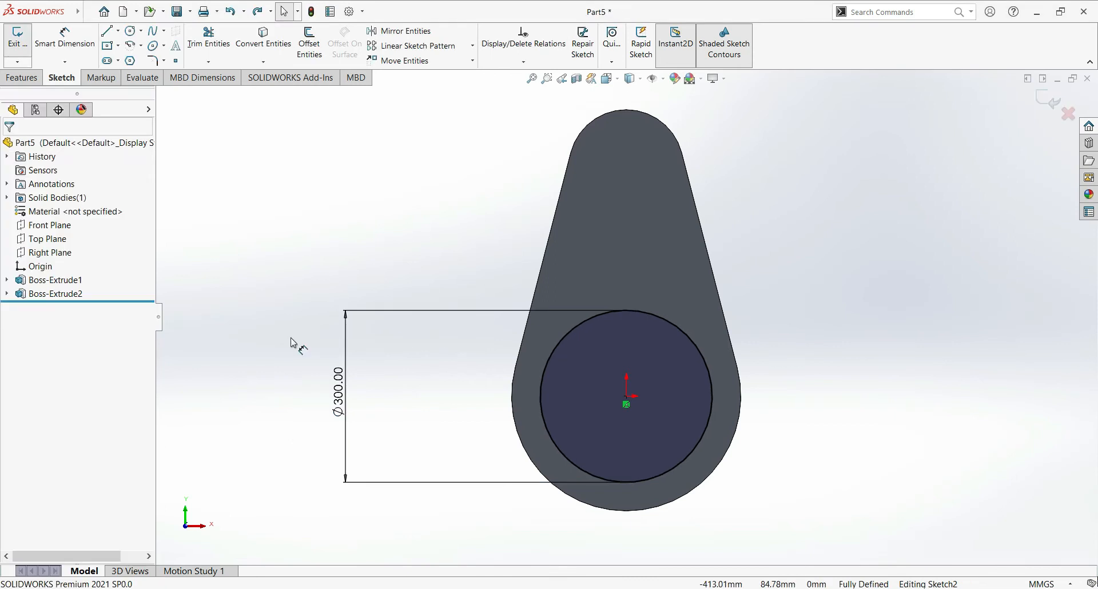
Step: Extrude the 300 mm circle 250 mm with the Mid Plane end condition and Merge result turned off
{"action": "left_click", "coordinate": [20, 78]}
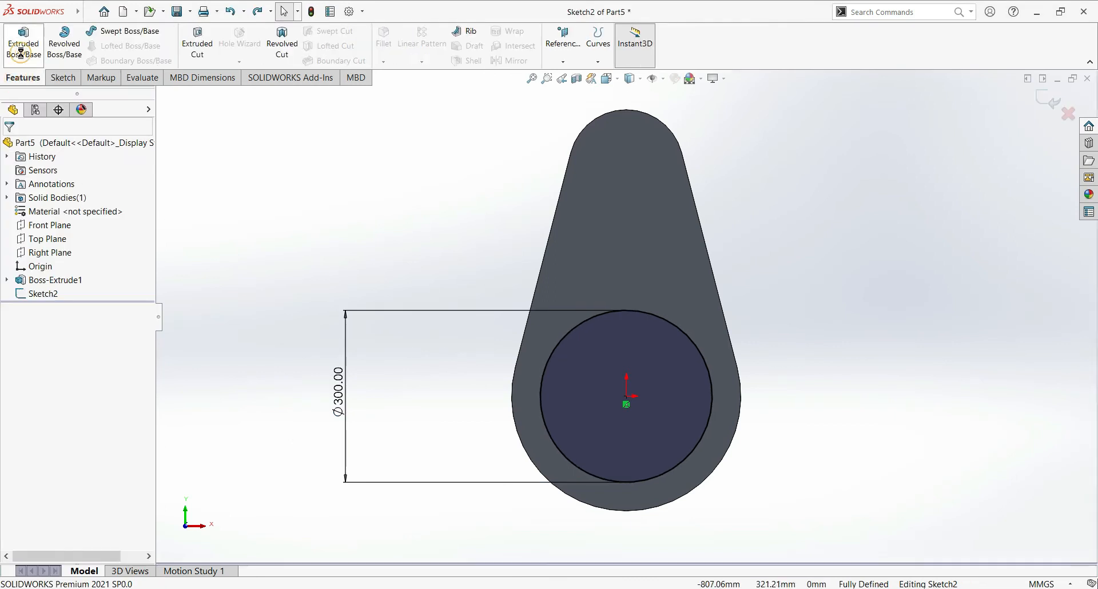
{"action": "left_click", "coordinate": [21, 52]}
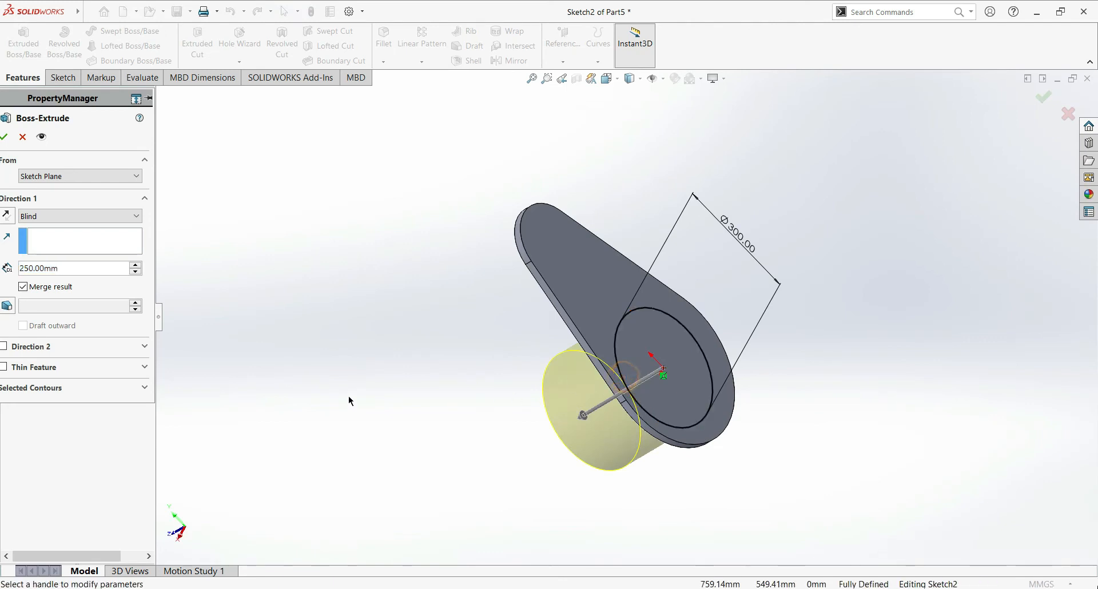
{"action": "left_click", "coordinate": [92, 220]}
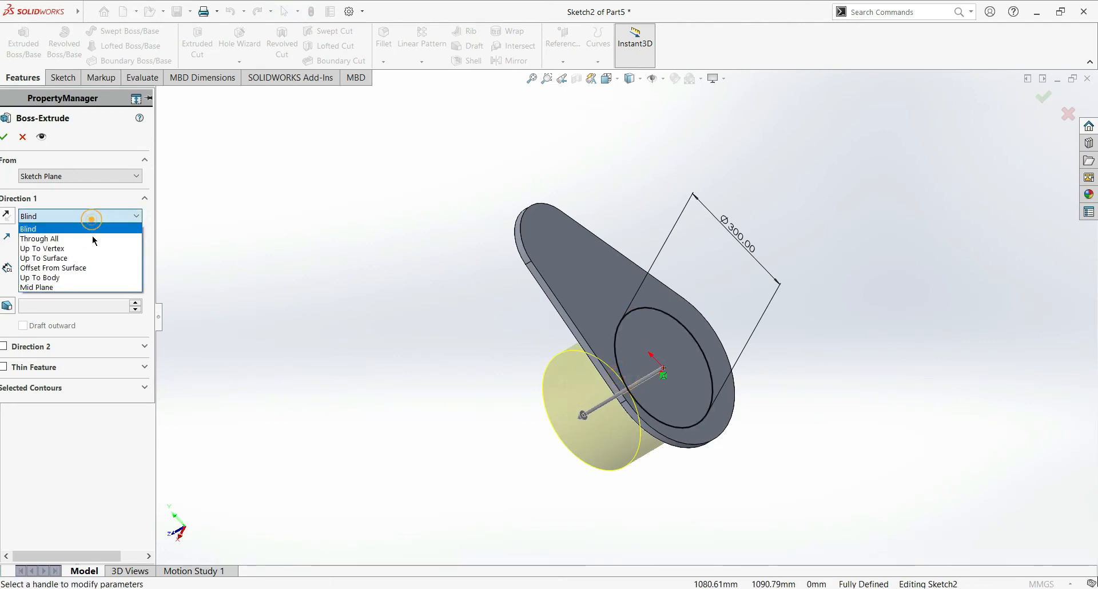
{"action": "left_click", "coordinate": [105, 288]}
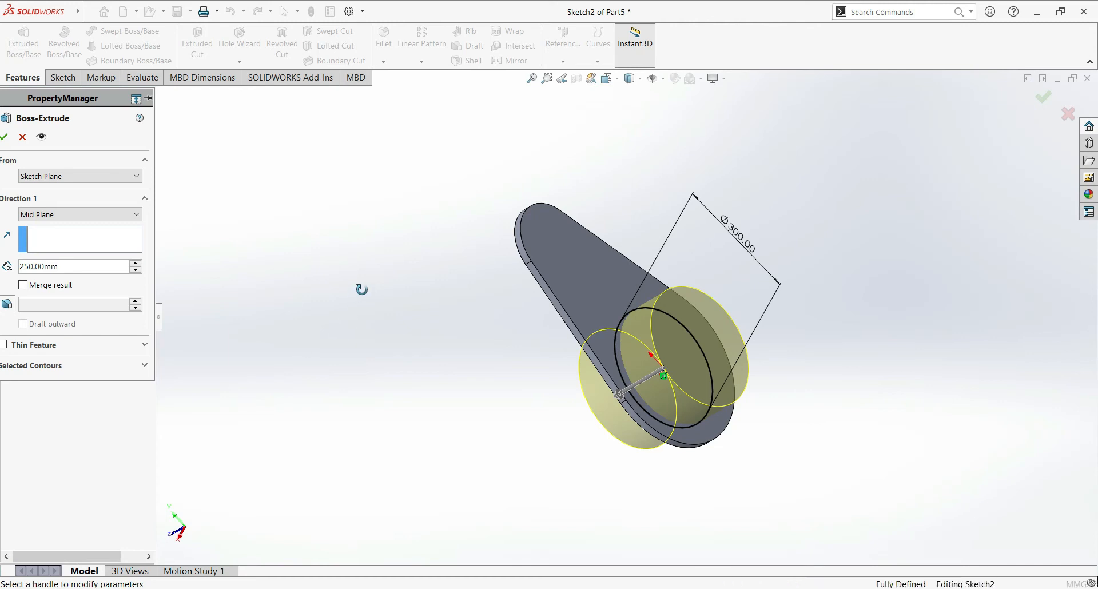
{"action": "middle_click_drag", "start_coordinate": [356, 295], "coordinate": [372, 286]}
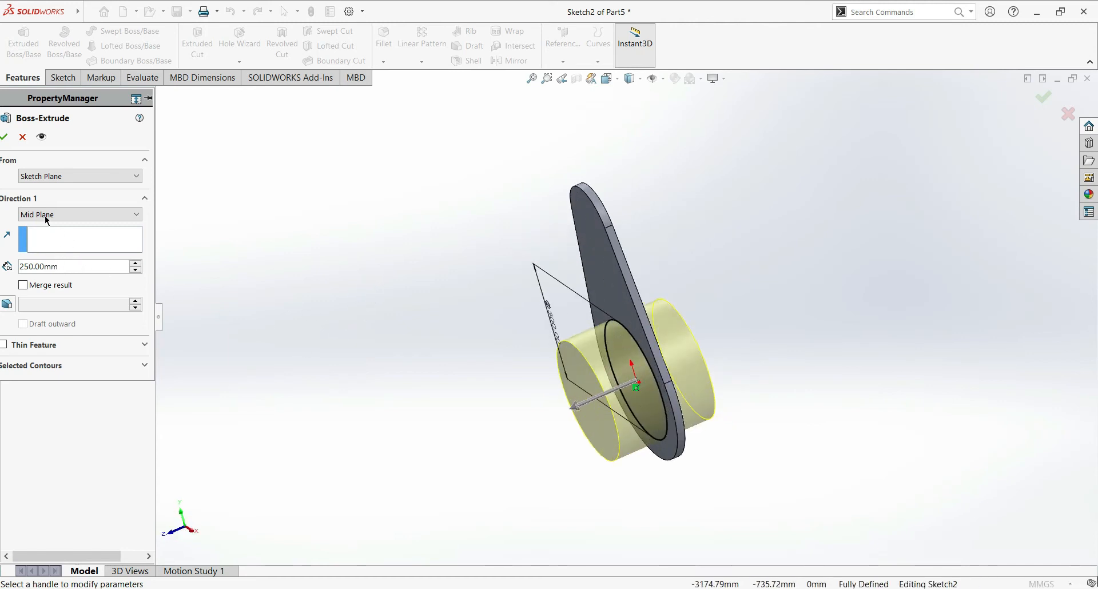
{"action": "left_click", "coordinate": [5, 136]}
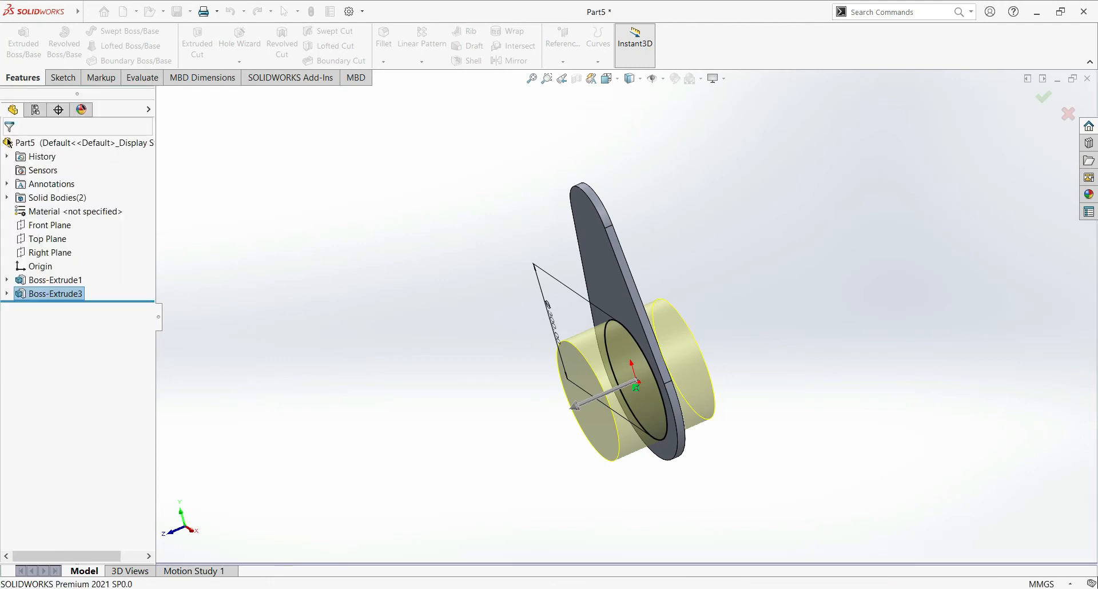
Step: Start a sketch on the cylinder's front end face and draw a circle of about 113 mm radius centred on the origin
{"action": "left_click", "coordinate": [325, 316]}
{"action": "middle_click_drag", "start_coordinate": [541, 392], "coordinate": [593, 352]}
{"action": "left_click", "coordinate": [585, 393]}
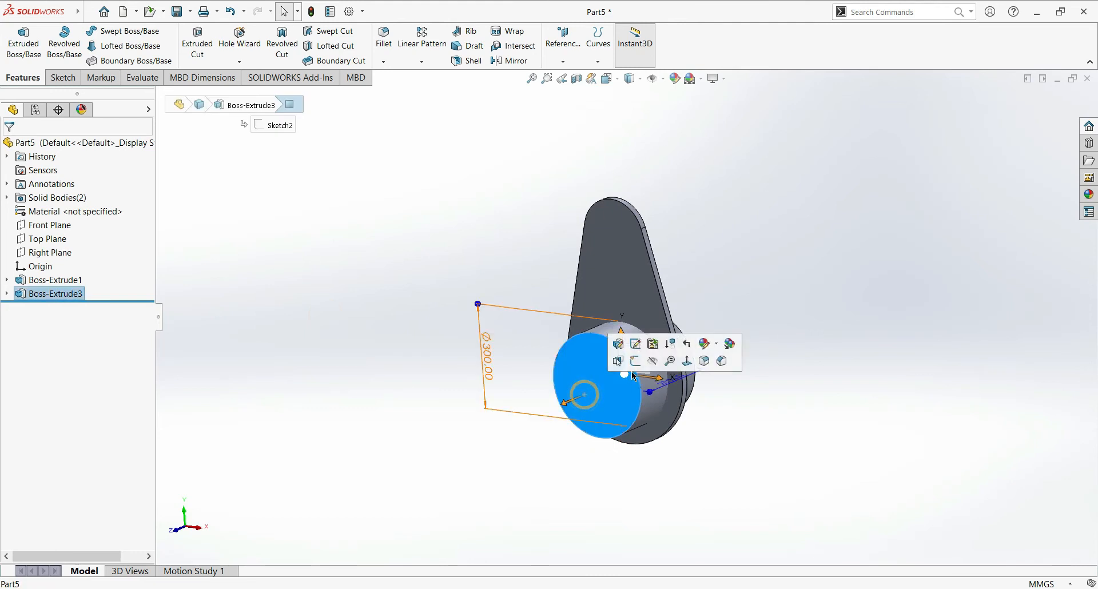
{"action": "left_click", "coordinate": [633, 357]}
{"action": "left_click", "coordinate": [791, 407]}
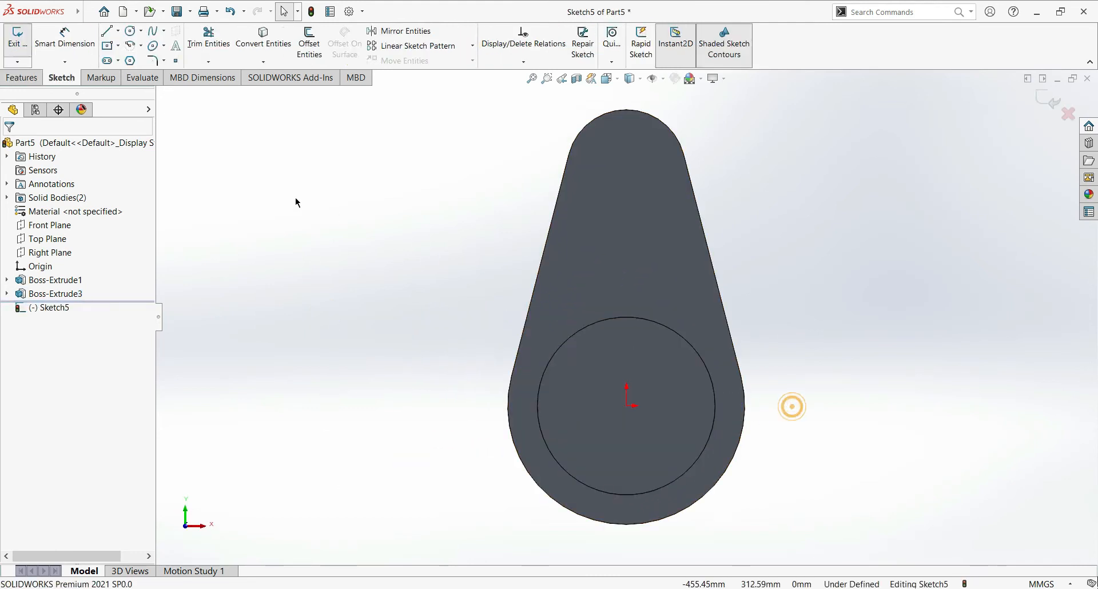
{"action": "left_click", "coordinate": [125, 34]}
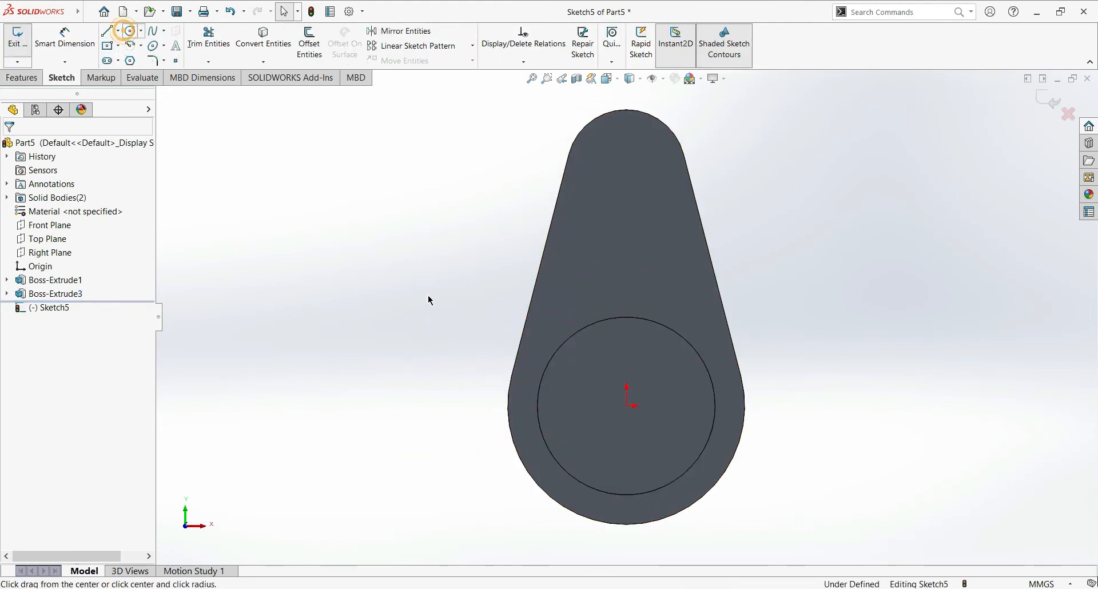
{"action": "left_click", "coordinate": [627, 405]}
{"action": "left_click", "coordinate": [691, 414]}
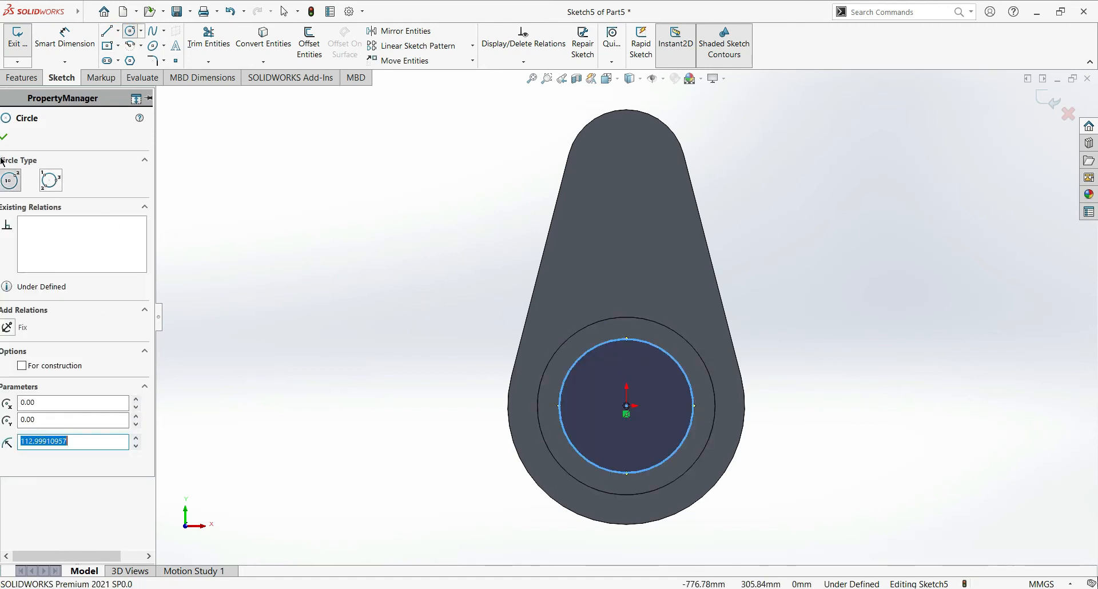
{"action": "left_click", "coordinate": [3, 140]}
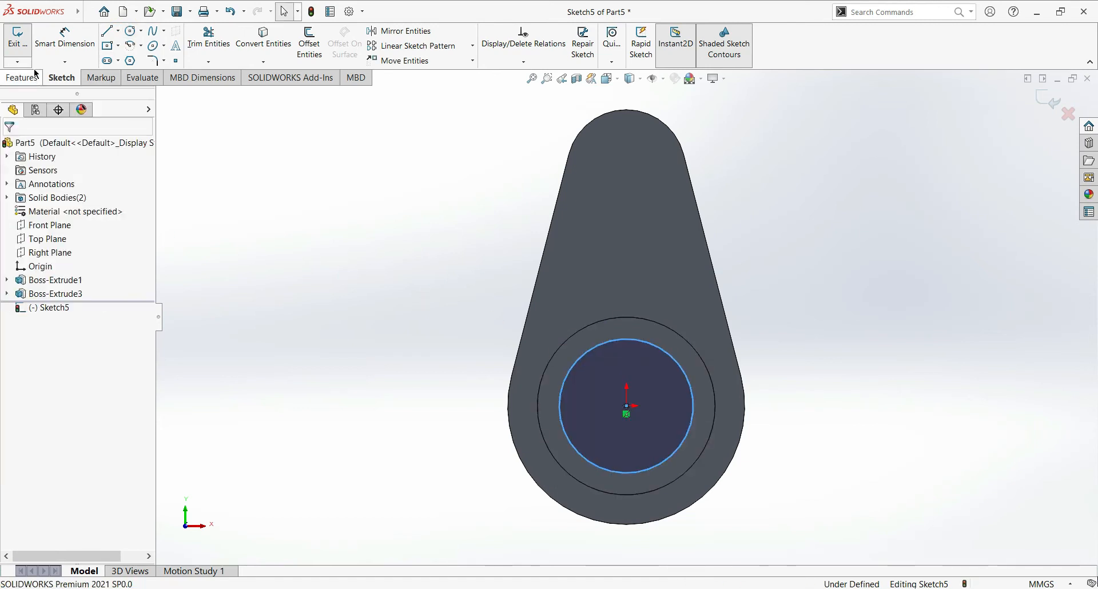
Step: Dimension the circle on the cylinder's end face with a diameter of 220 mm
{"action": "left_click", "coordinate": [64, 40]}
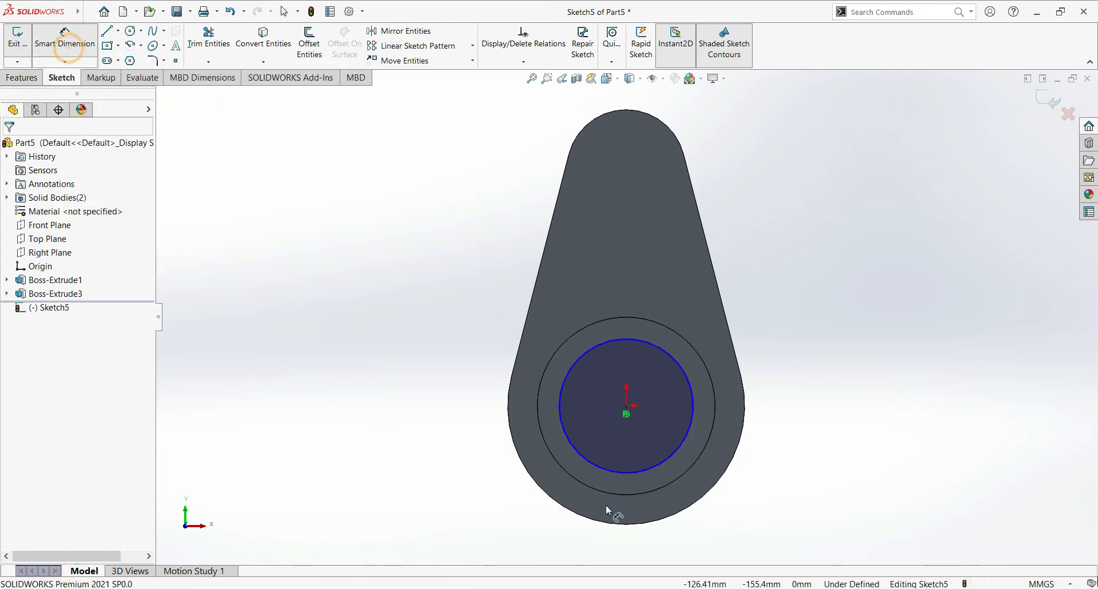
{"action": "left_click", "coordinate": [669, 457]}
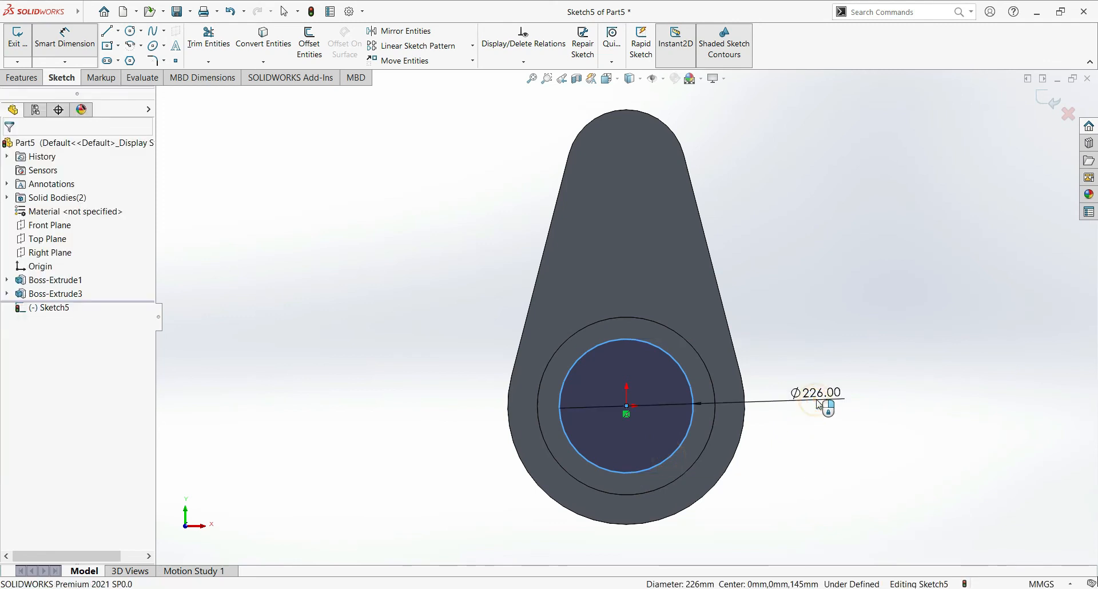
{"action": "left_click", "coordinate": [819, 405]}
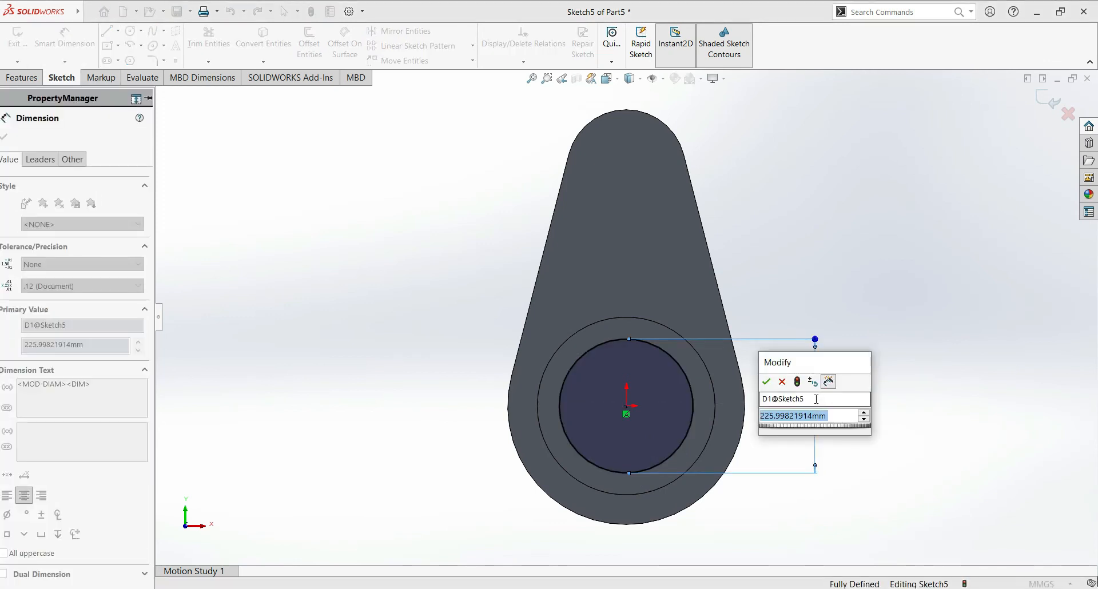
{"action": "type", "text": "200"}
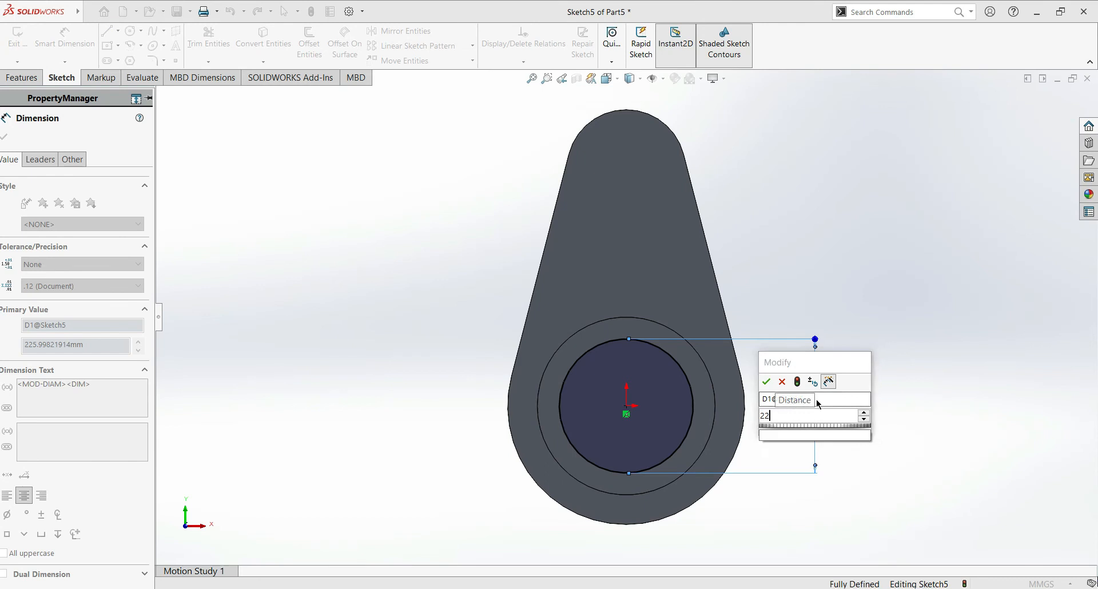
{"action": "key", "text": "Return"}
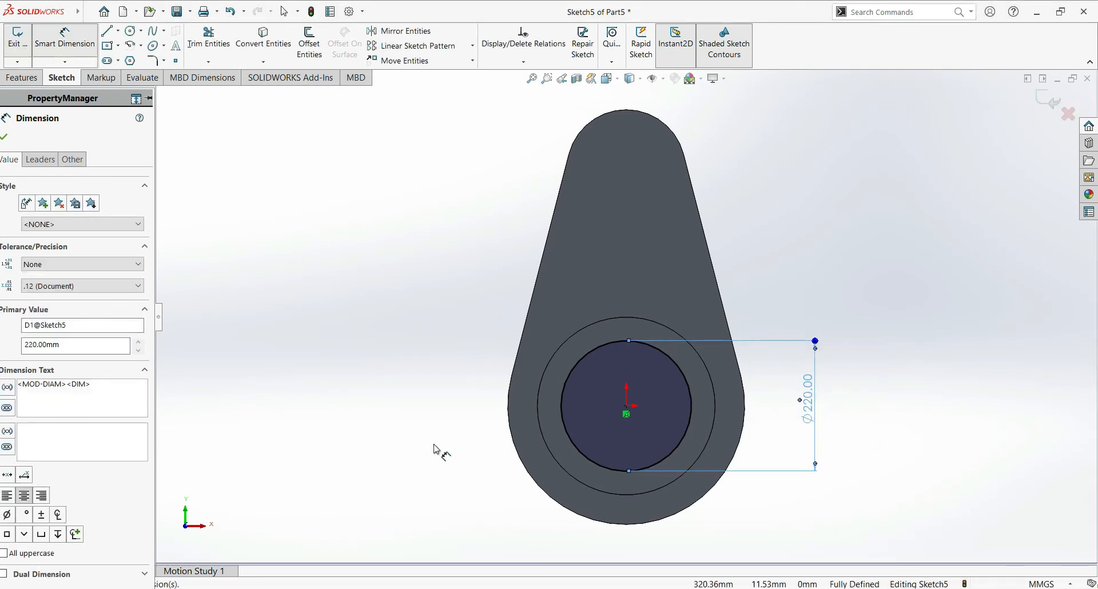
Step: Cut the 220 mm circle through the cylinder and plate with an Extruded Cut using the Through All end condition
{"action": "left_click", "coordinate": [5, 139]}
{"action": "left_click", "coordinate": [22, 77]}
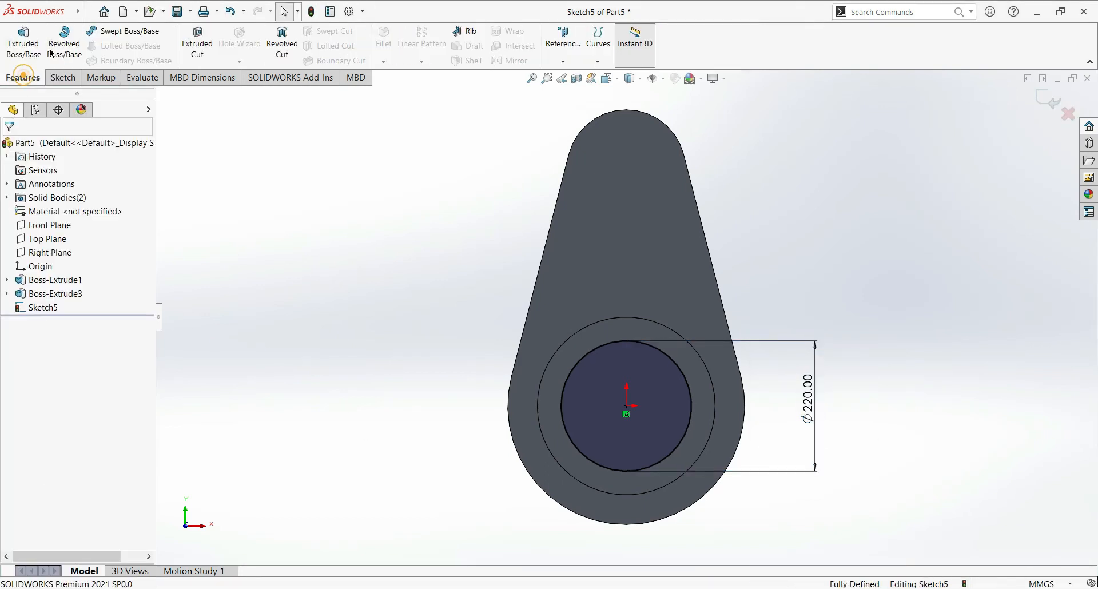
{"action": "left_click", "coordinate": [190, 44]}
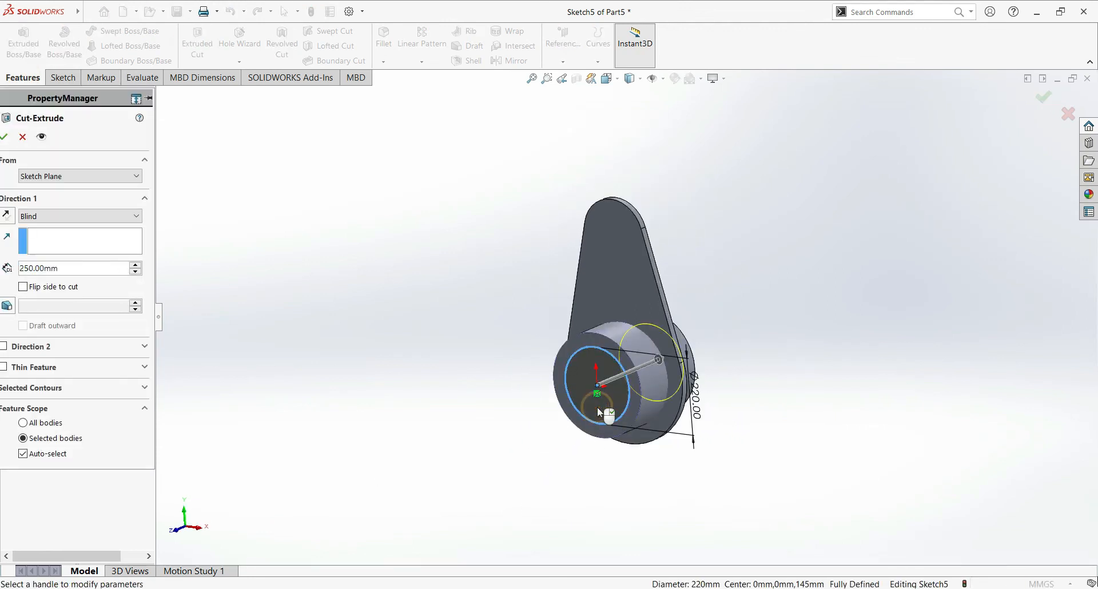
{"action": "left_click", "coordinate": [101, 217]}
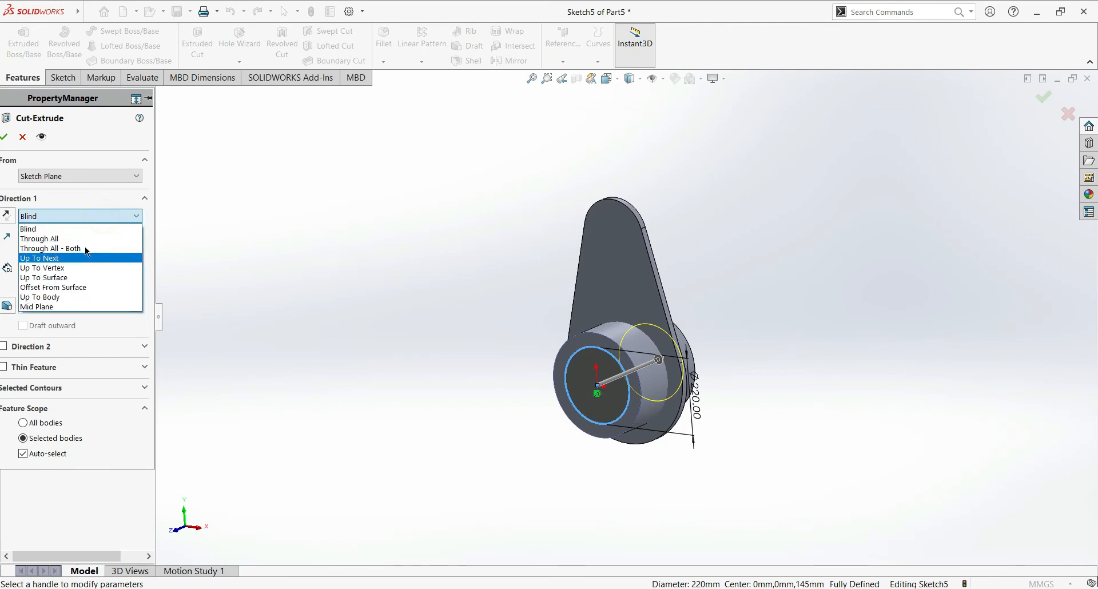
{"action": "left_click", "coordinate": [84, 241]}
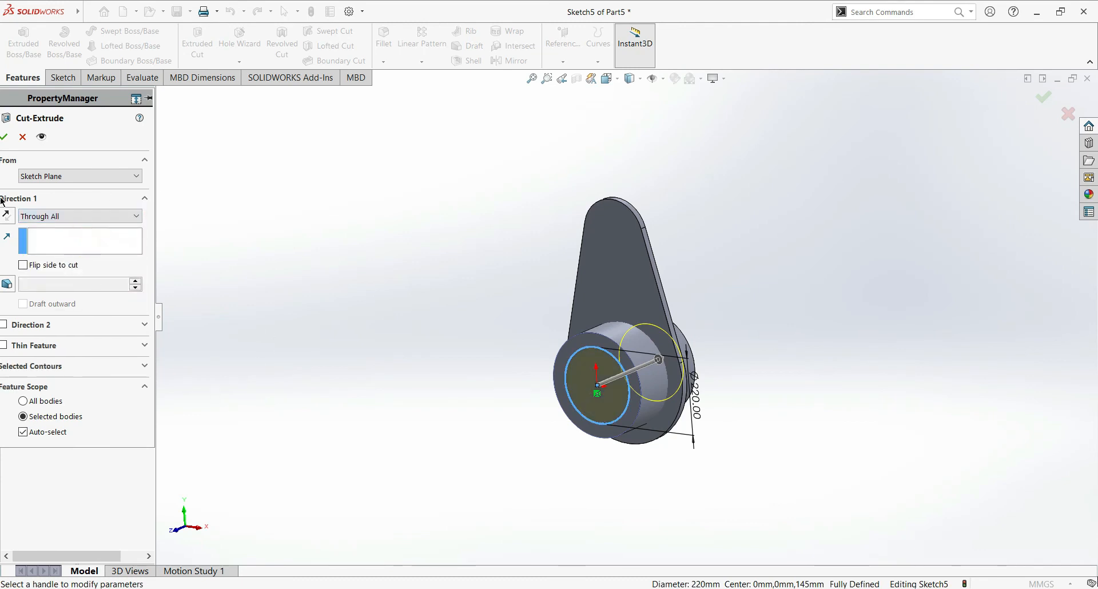
{"action": "key", "text": "Return"}
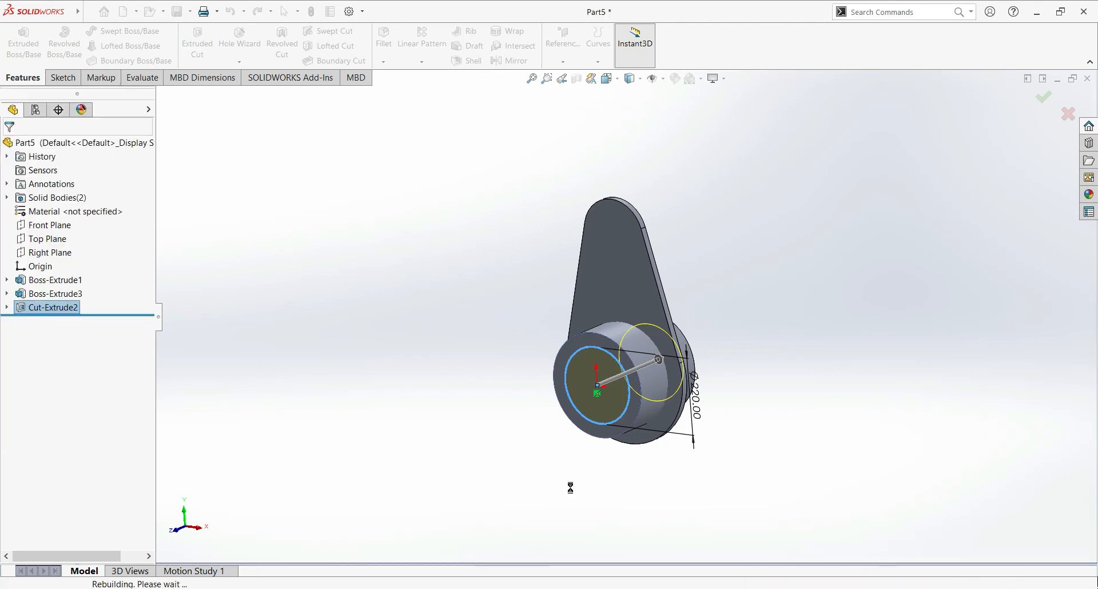
{"action": "left_click", "coordinate": [420, 451]}
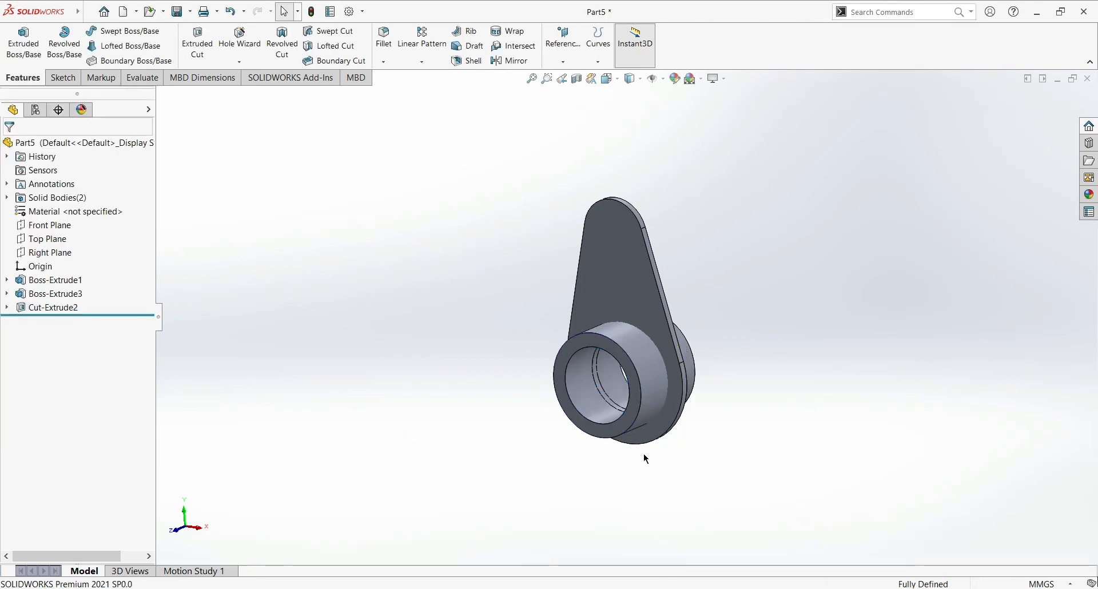
Step: Switch the model display to Perspective view
{"action": "middle_click_drag", "start_coordinate": [545, 463], "coordinate": [816, 397]}
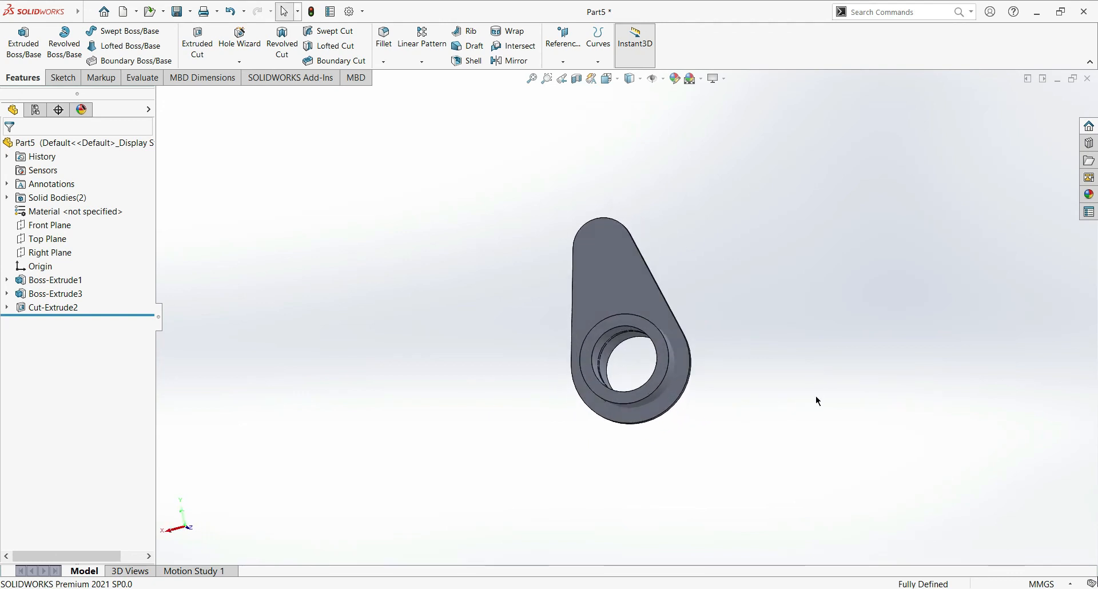
{"action": "scroll", "coordinate": [815, 399], "scroll_direction": "down", "scroll_amount": 3}
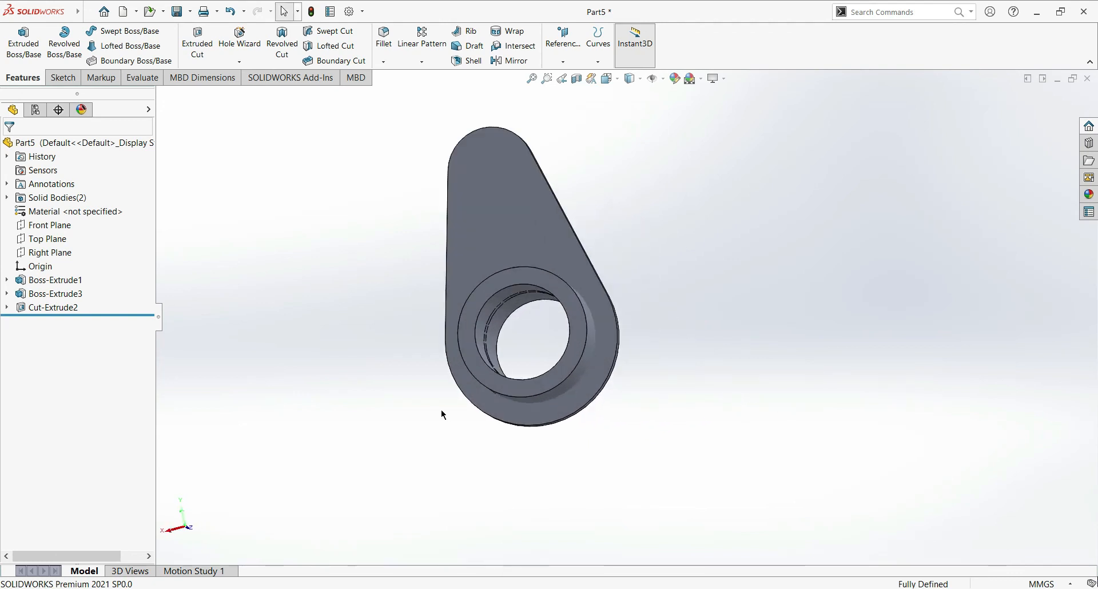
{"action": "scroll", "coordinate": [441, 411], "scroll_direction": "up", "scroll_amount": 3}
{"action": "scroll", "coordinate": [465, 297], "scroll_direction": "down", "scroll_amount": 4}
{"action": "left_click", "coordinate": [715, 78]}
{"action": "left_click", "coordinate": [725, 124]}
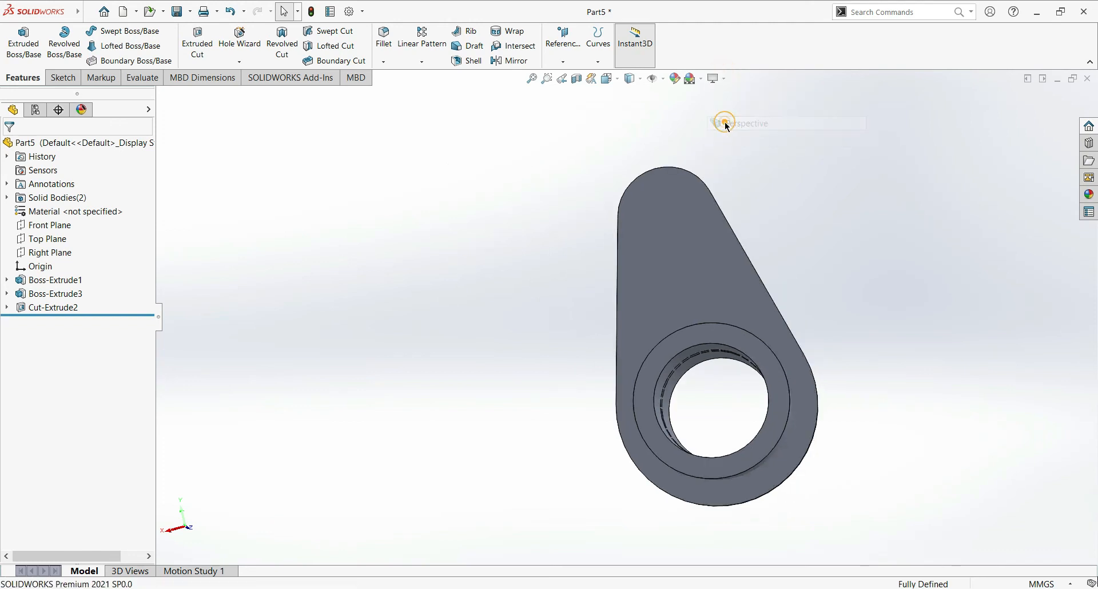
{"action": "middle_click_drag", "start_coordinate": [849, 317], "coordinate": [704, 352]}
Step: Apply the Plain White scene as the model's background
{"action": "left_click", "coordinate": [701, 79]}
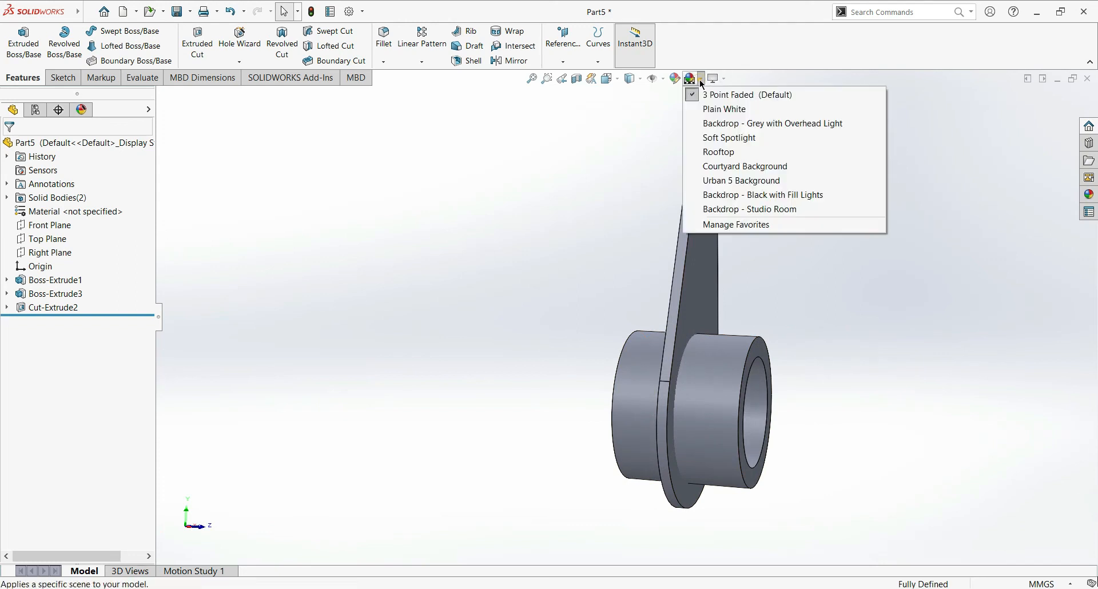
{"action": "left_click", "coordinate": [718, 114]}
{"action": "middle_click_drag", "start_coordinate": [834, 334], "coordinate": [917, 348]}
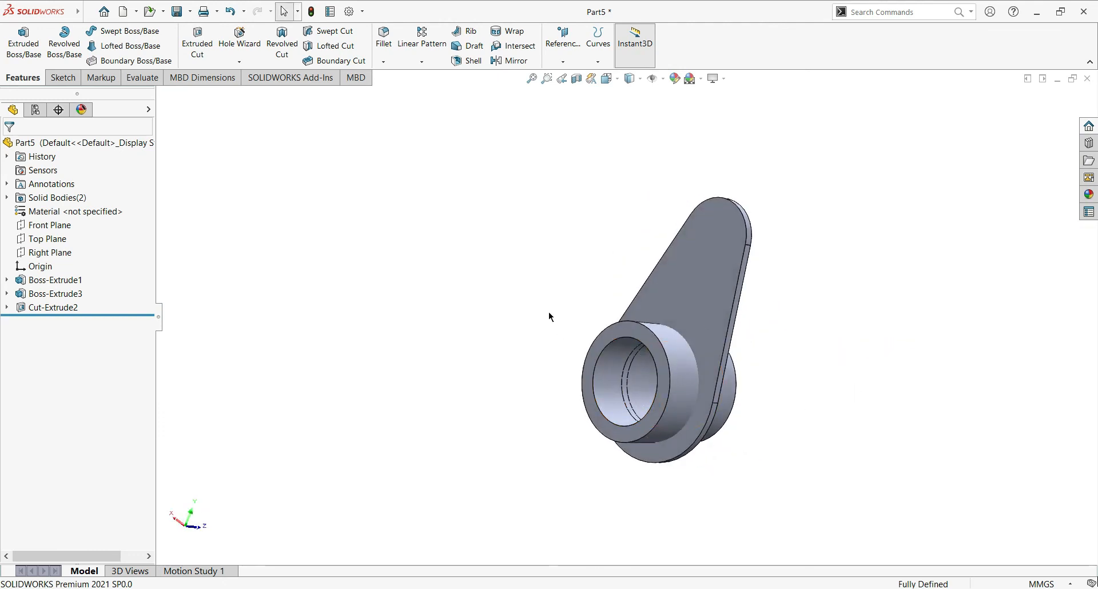
Step: Examine the finished part from several sides, including the Isometric view
{"action": "scroll", "coordinate": [730, 409], "scroll_direction": "down", "scroll_amount": 3}
{"action": "scroll", "coordinate": [825, 418], "scroll_direction": "up", "scroll_amount": 1}
{"action": "middle_click_drag", "start_coordinate": [825, 418], "coordinate": [733, 381]}
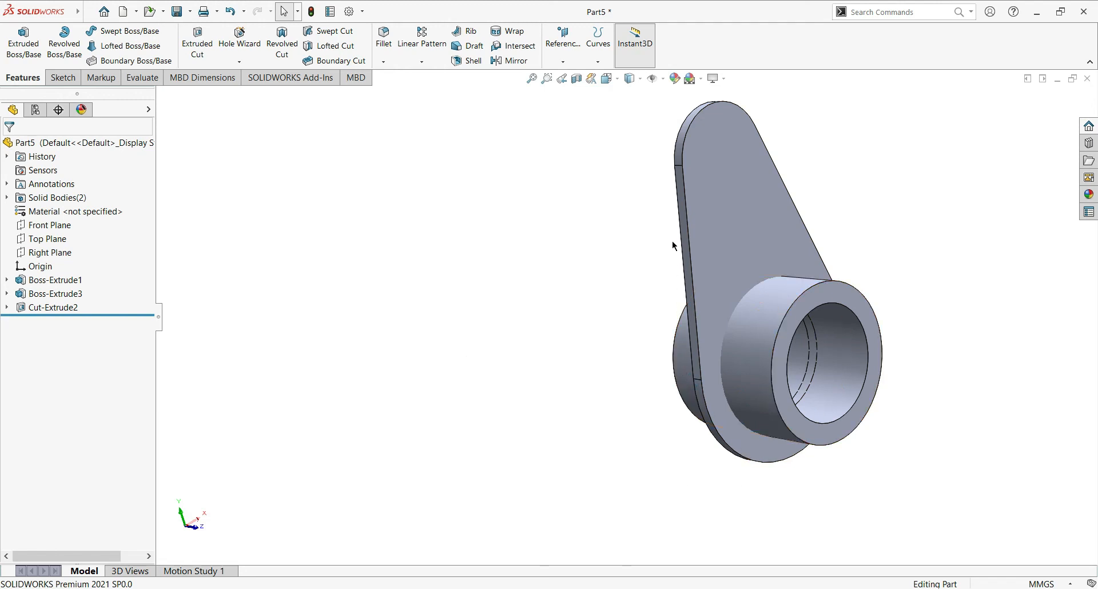
{"action": "scroll", "coordinate": [784, 310], "scroll_direction": "up", "scroll_amount": 2}
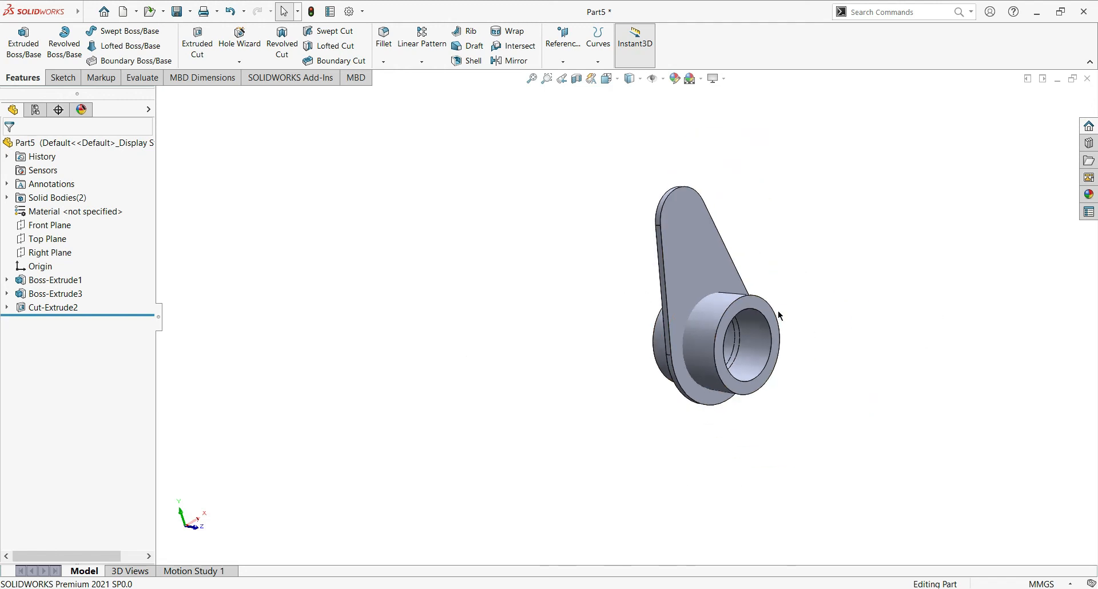
{"action": "scroll", "coordinate": [752, 310], "scroll_direction": "down", "scroll_amount": 4}
{"action": "scroll", "coordinate": [781, 342], "scroll_direction": "up", "scroll_amount": 1}
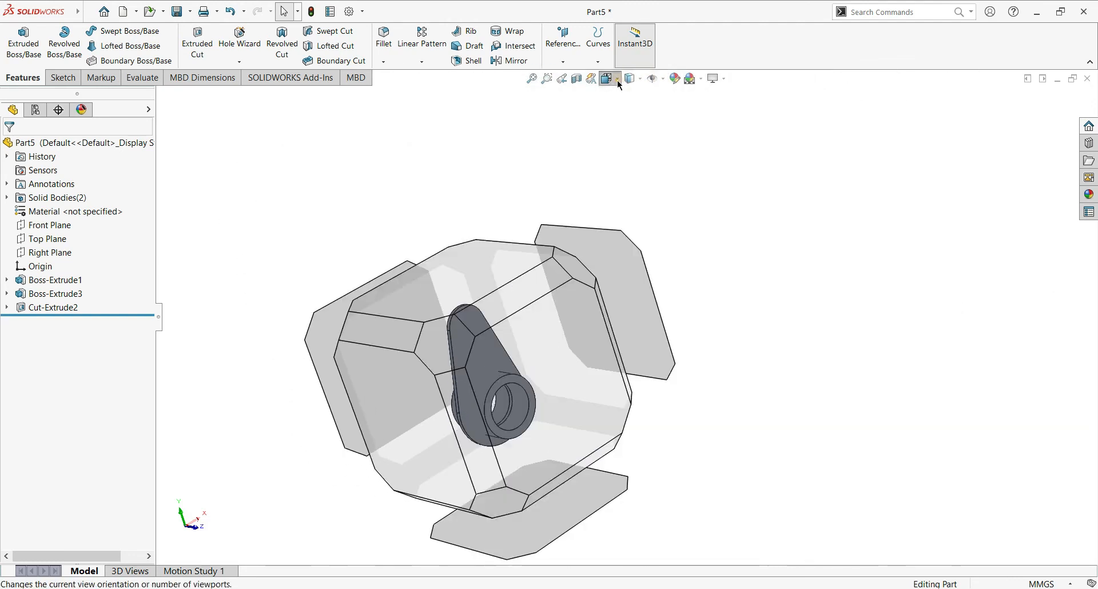
{"action": "left_click", "coordinate": [619, 80]}
{"action": "left_click", "coordinate": [618, 79]}
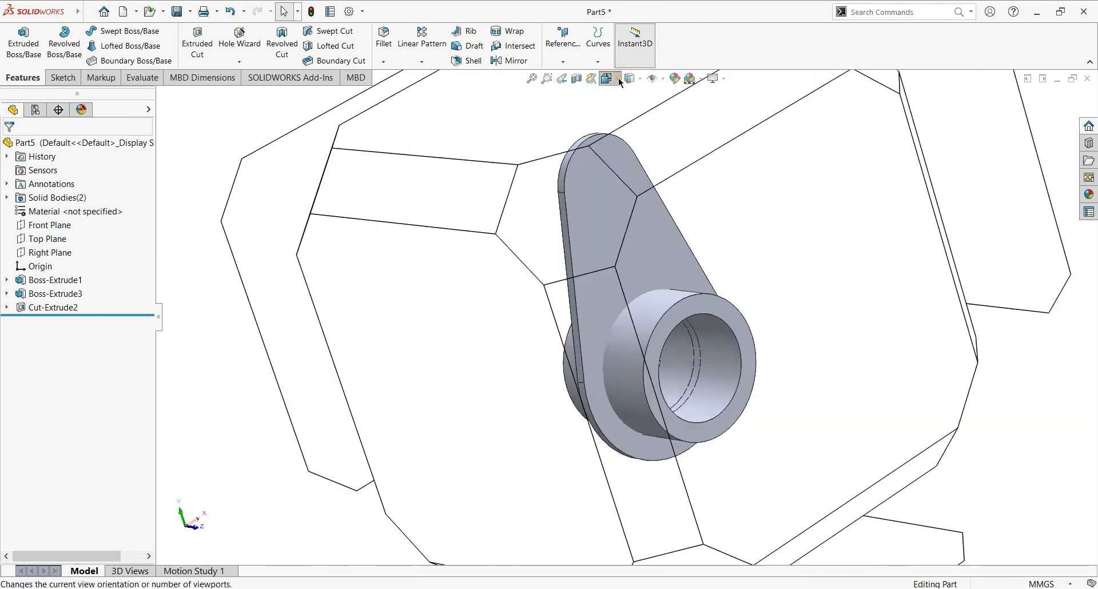
{"action": "left_click", "coordinate": [672, 111]}
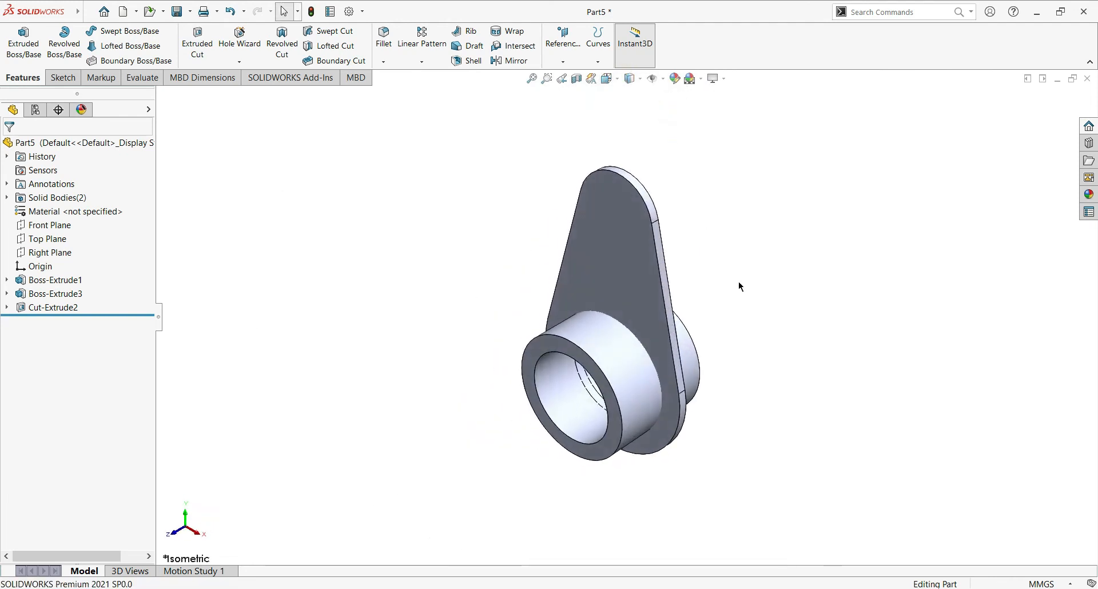
{"action": "middle_click_drag", "start_coordinate": [750, 314], "coordinate": [637, 350]}
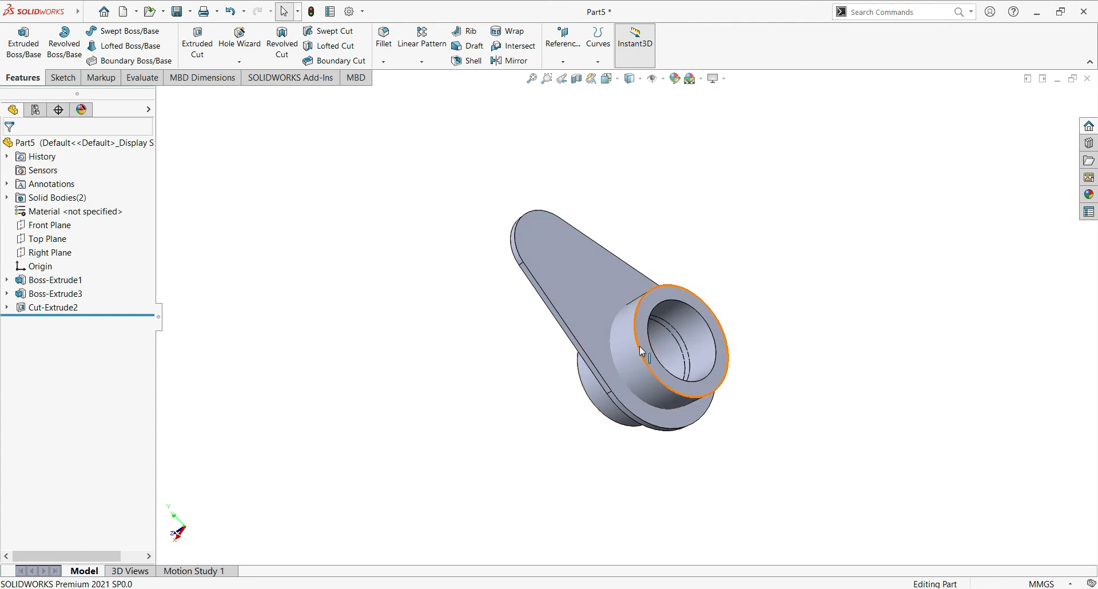